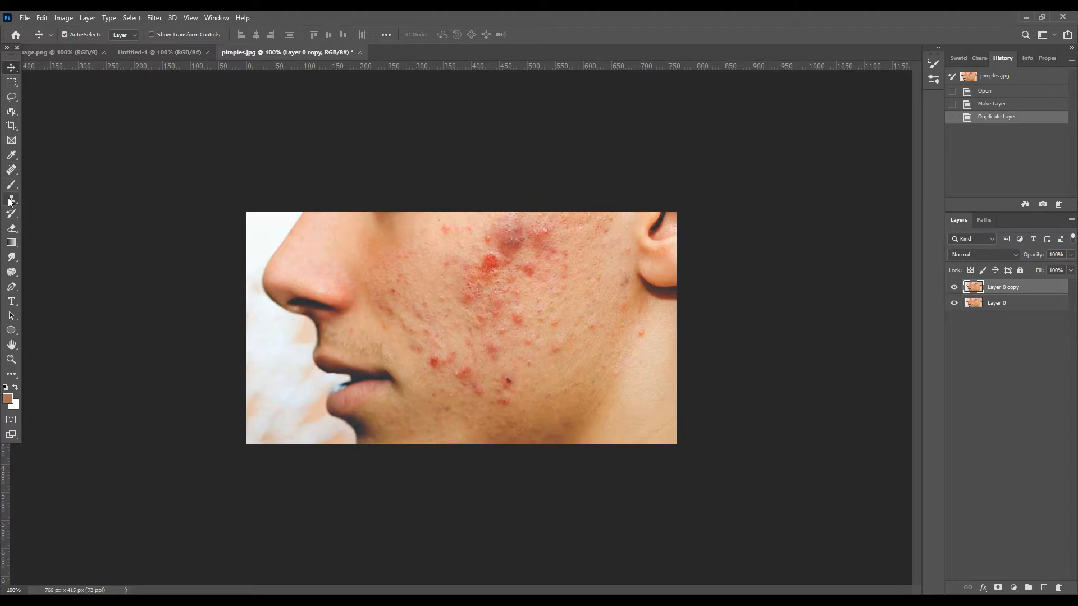
Remove the red pimples on the lower cheek beside the mouth corner with the Spot Healing Brush on the duplicated layer.
{"action": "left_click", "coordinate": [11, 173]}
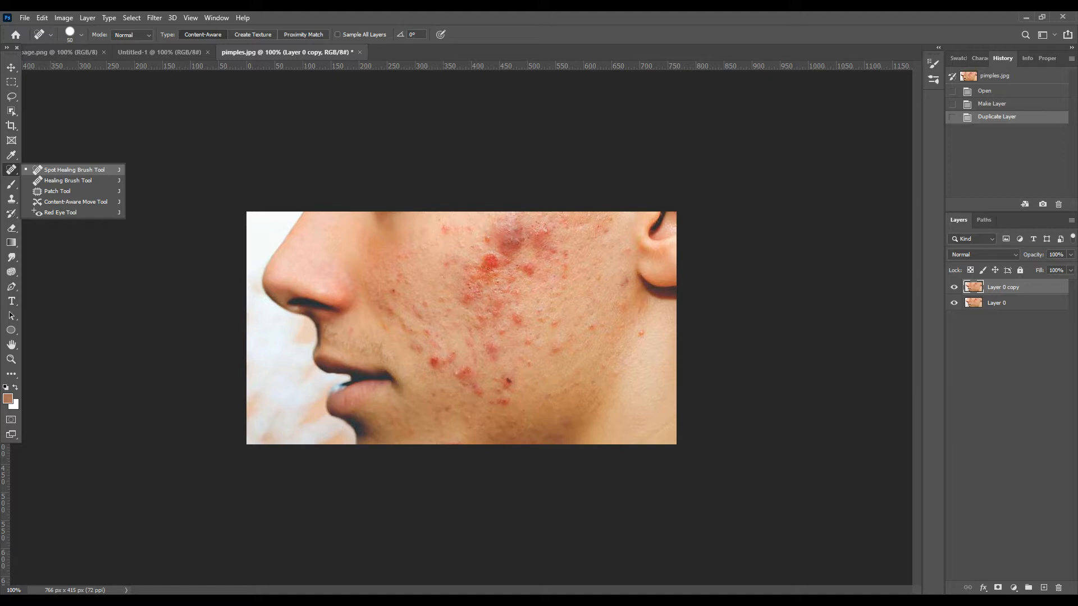
{"action": "left_click", "coordinate": [74, 170]}
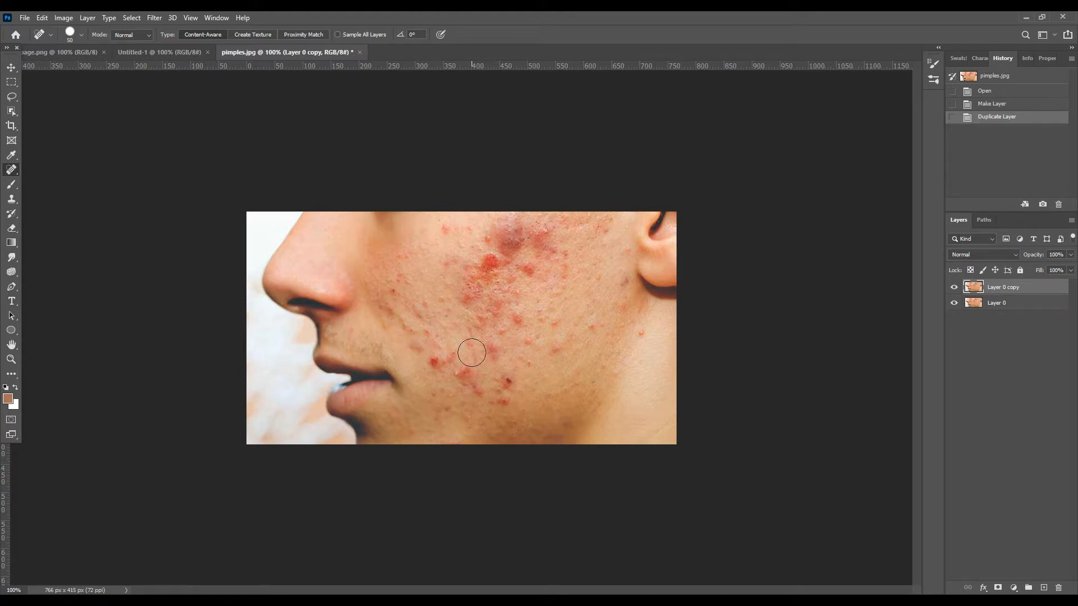
{"action": "right_click", "coordinate": [19, 175]}
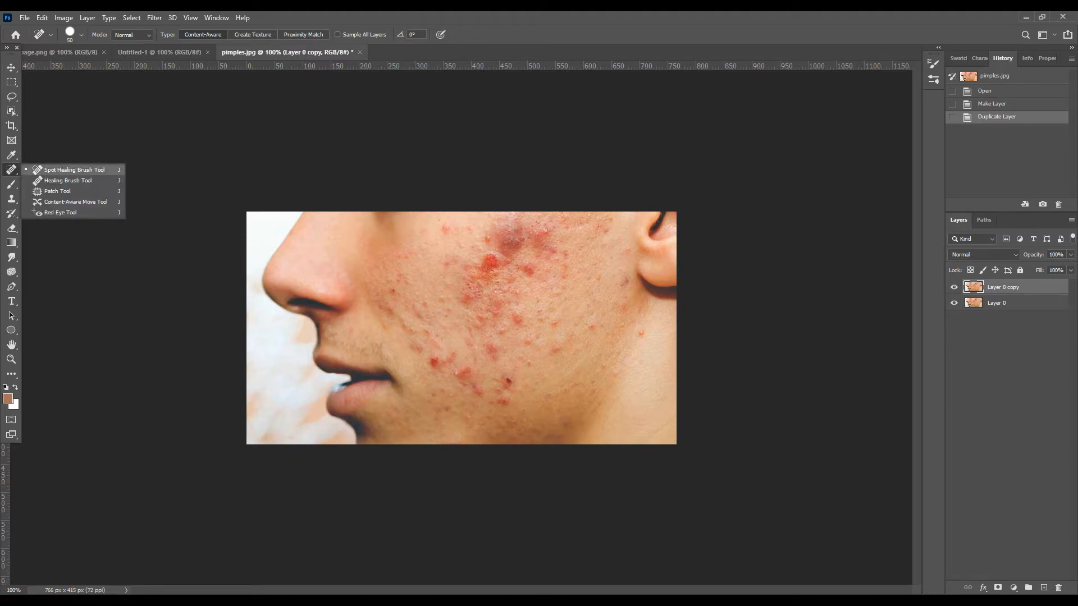
{"action": "left_click", "coordinate": [74, 169]}
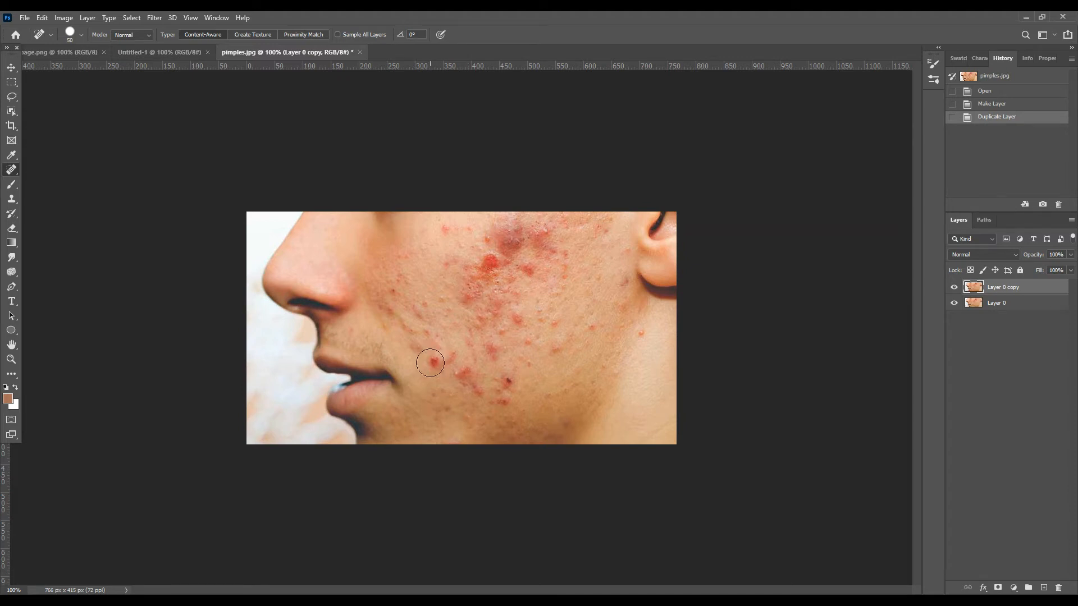
{"action": "left_click", "coordinate": [430, 363]}
{"action": "left_click", "coordinate": [446, 362]}
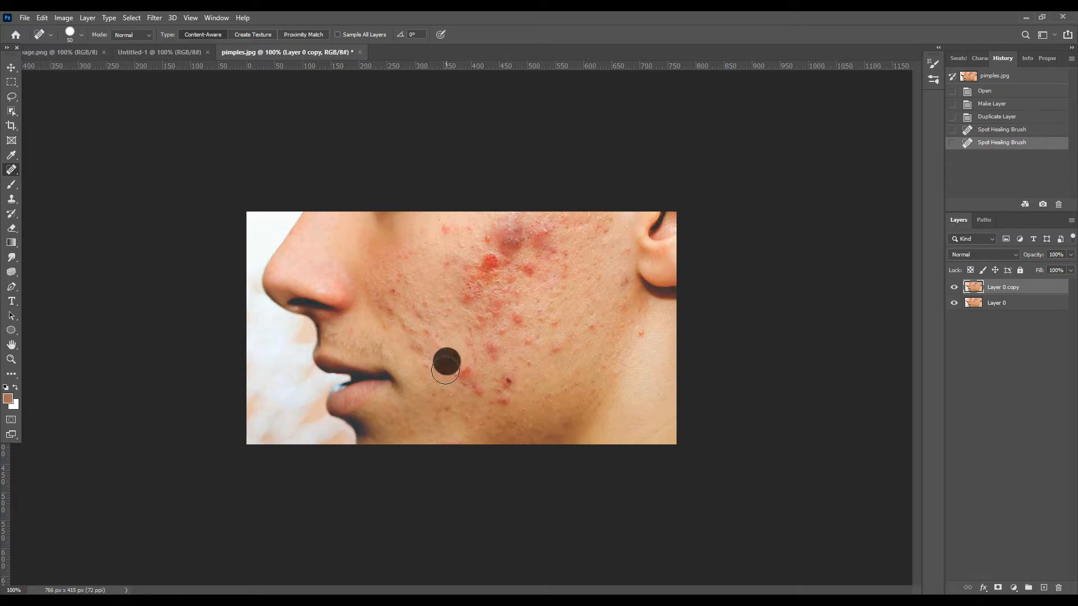
{"action": "left_click", "coordinate": [457, 378]}
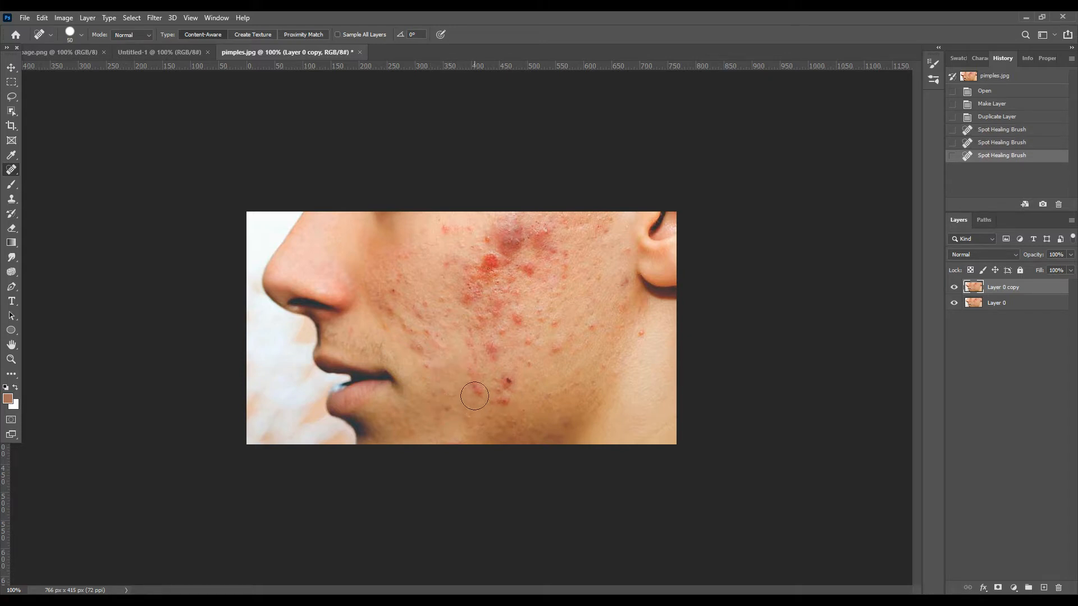
{"action": "left_click", "coordinate": [474, 396]}
{"action": "left_click", "coordinate": [472, 378]}
{"action": "left_click", "coordinate": [487, 404]}
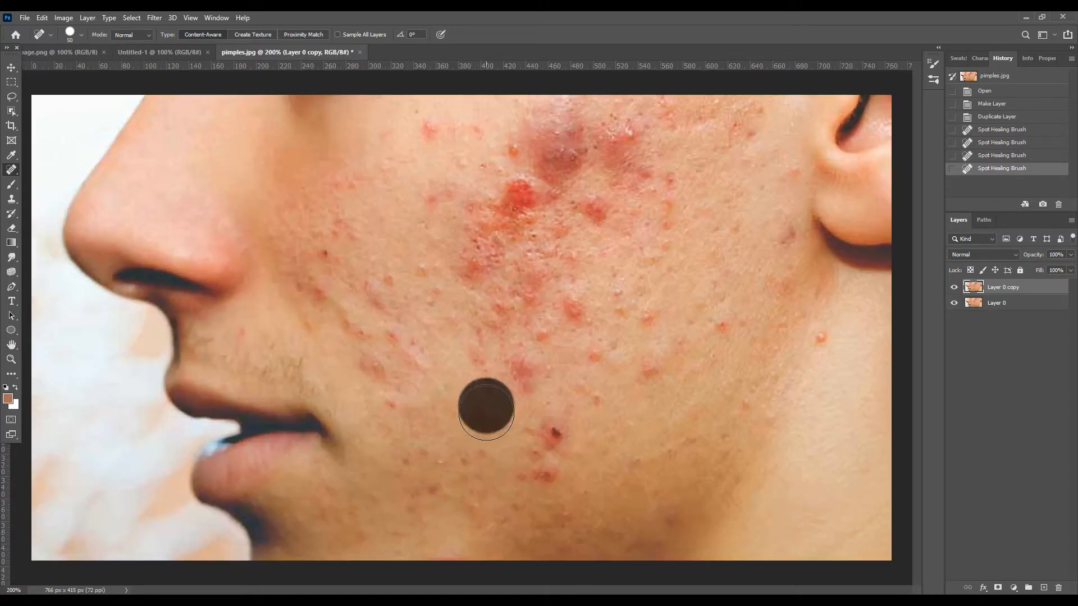
Heal the small blemishes along the chin and jaw below the mouth corner.
{"action": "left_click", "coordinate": [417, 463]}
{"action": "left_click", "coordinate": [427, 500]}
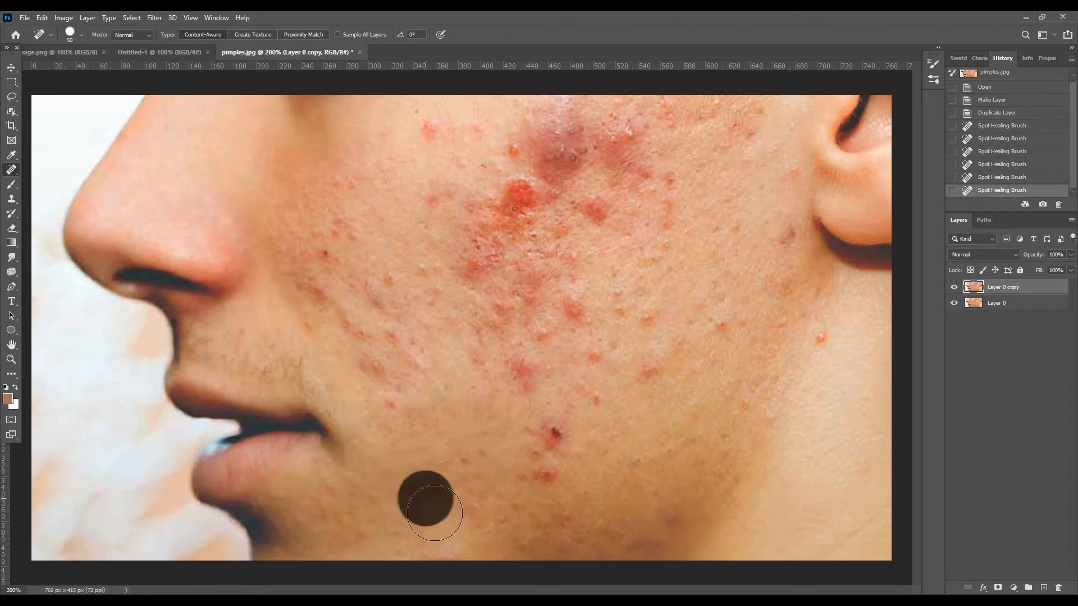
{"action": "left_click", "coordinate": [475, 464]}
{"action": "left_click", "coordinate": [443, 505]}
{"action": "left_click", "coordinate": [475, 512]}
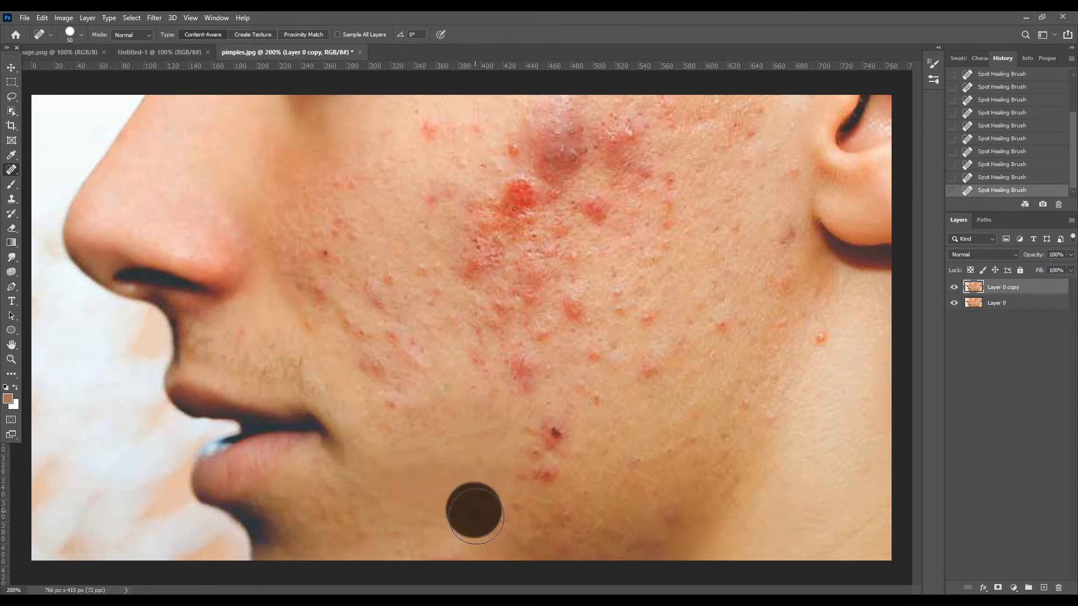
Heal the dark pimple, the red spots around it and the remaining marks across the lower middle cheek.
{"action": "left_click", "coordinate": [542, 487]}
{"action": "left_click", "coordinate": [531, 472]}
{"action": "left_click", "coordinate": [546, 444]}
{"action": "left_click", "coordinate": [529, 374]}
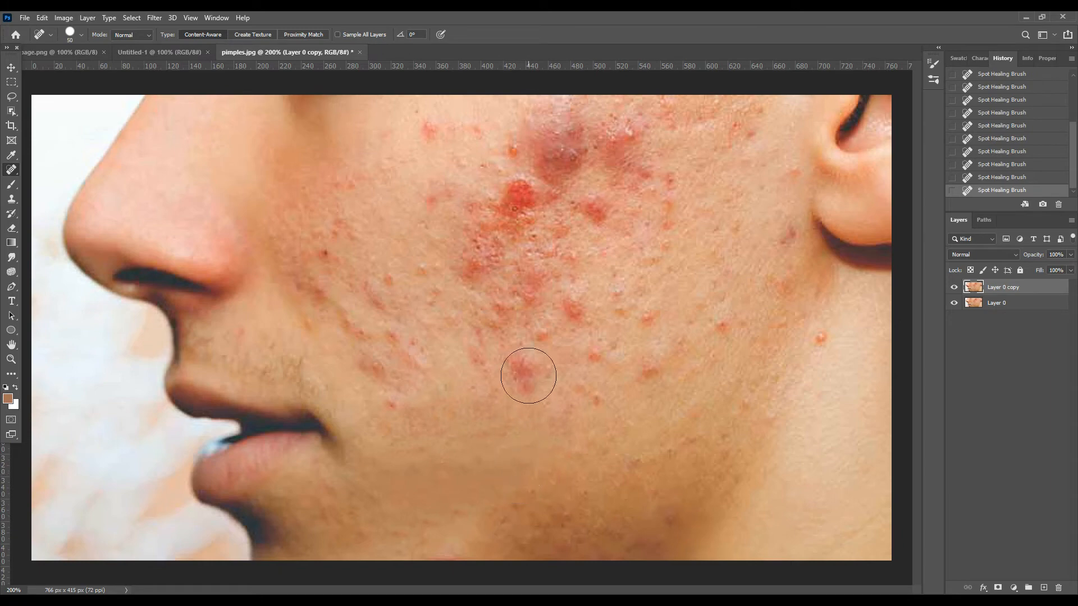
{"action": "left_click", "coordinate": [503, 399]}
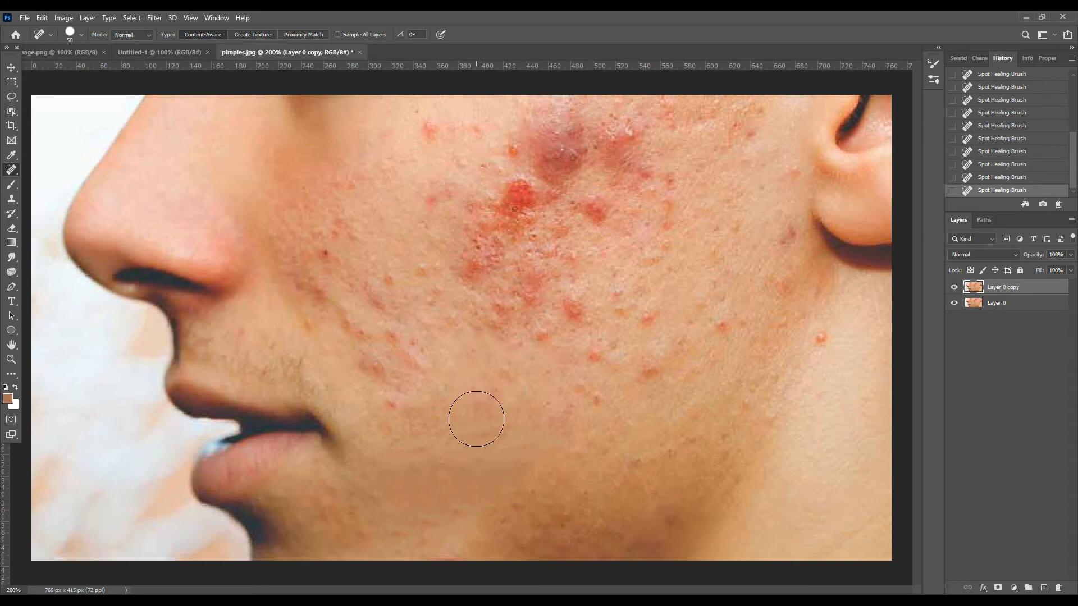
{"action": "left_click", "coordinate": [504, 349]}
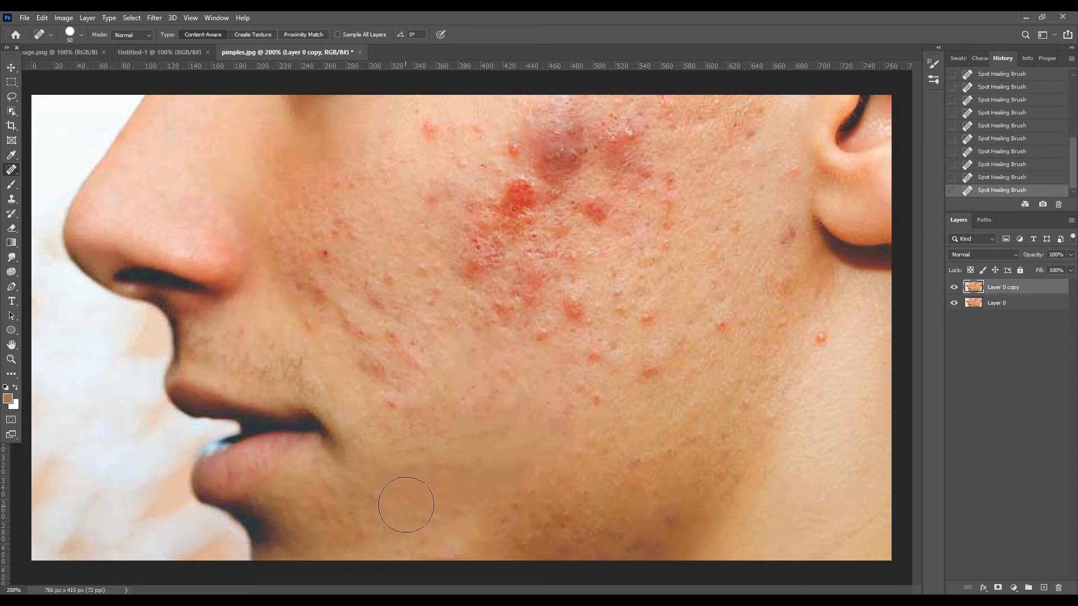
{"action": "left_click", "coordinate": [424, 485]}
{"action": "left_click", "coordinate": [401, 409]}
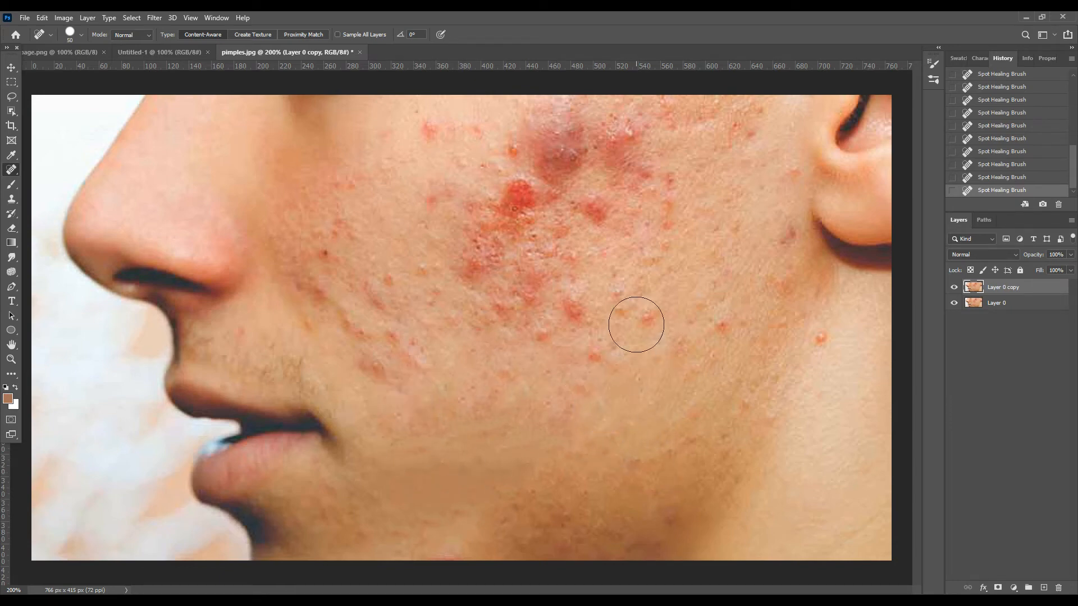
Heal the spots on the rear cheek and neck, from below the earlobe up to the area in front of the ear.
{"action": "left_click", "coordinate": [722, 326]}
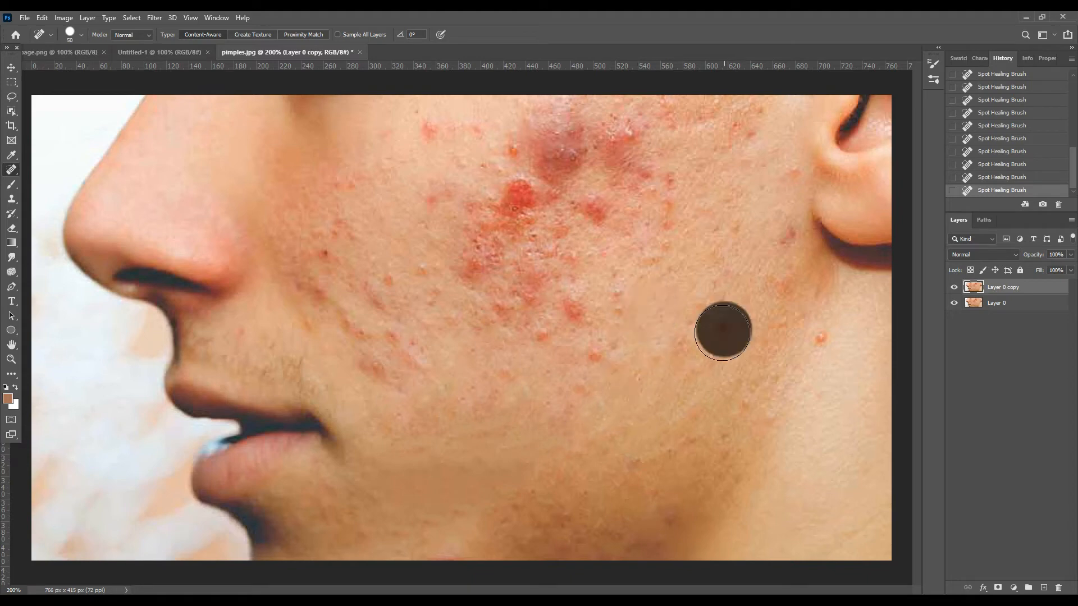
{"action": "left_click", "coordinate": [812, 337]}
{"action": "left_click", "coordinate": [781, 231]}
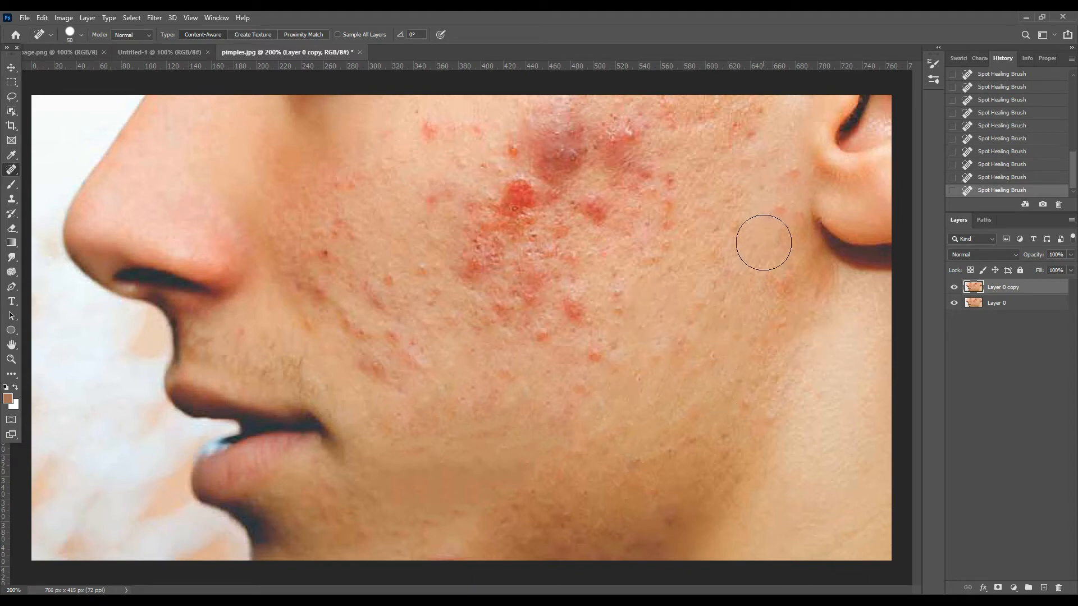
{"action": "left_click", "coordinate": [777, 172]}
{"action": "left_click", "coordinate": [769, 209]}
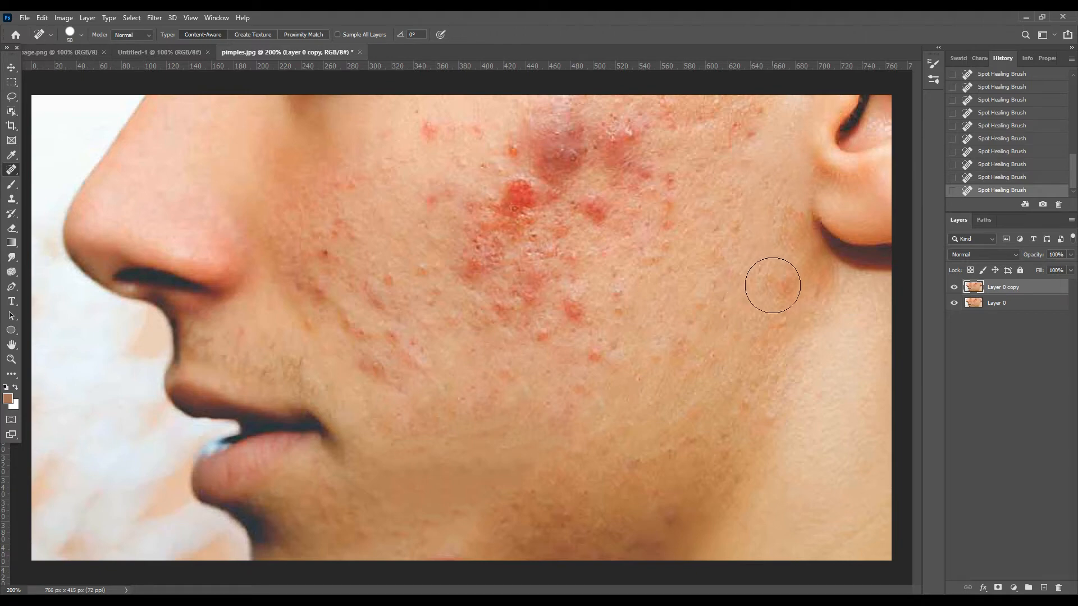
{"action": "left_click", "coordinate": [746, 126]}
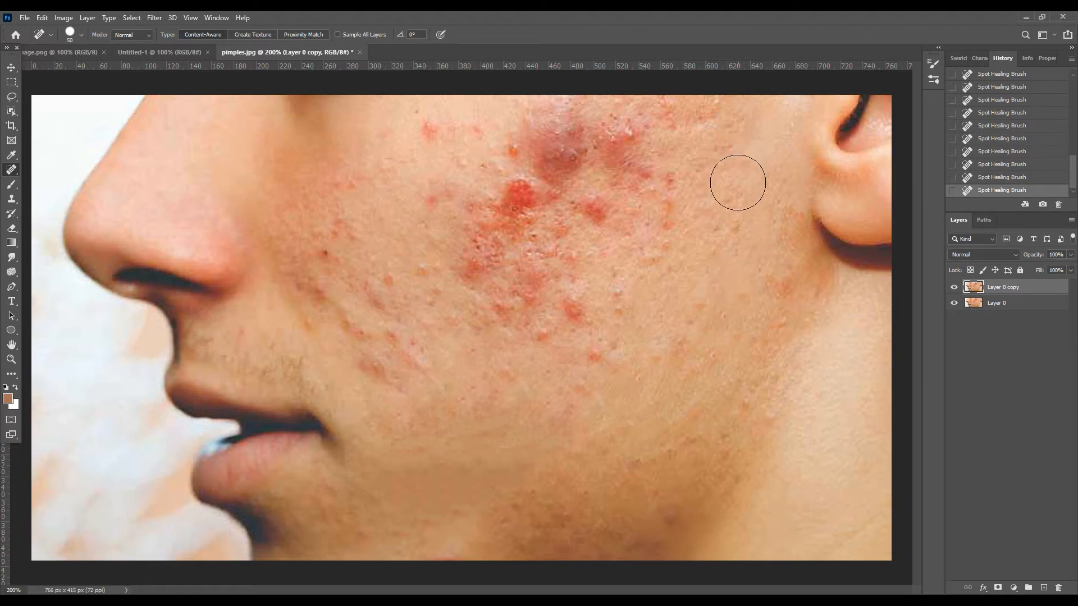
{"action": "left_click", "coordinate": [730, 154]}
{"action": "left_click", "coordinate": [730, 190]}
Heal the blemishes on the front cheek between the nostril, the mouth corner and the large red patch.
{"action": "left_click", "coordinate": [335, 243]}
{"action": "left_click", "coordinate": [316, 280]}
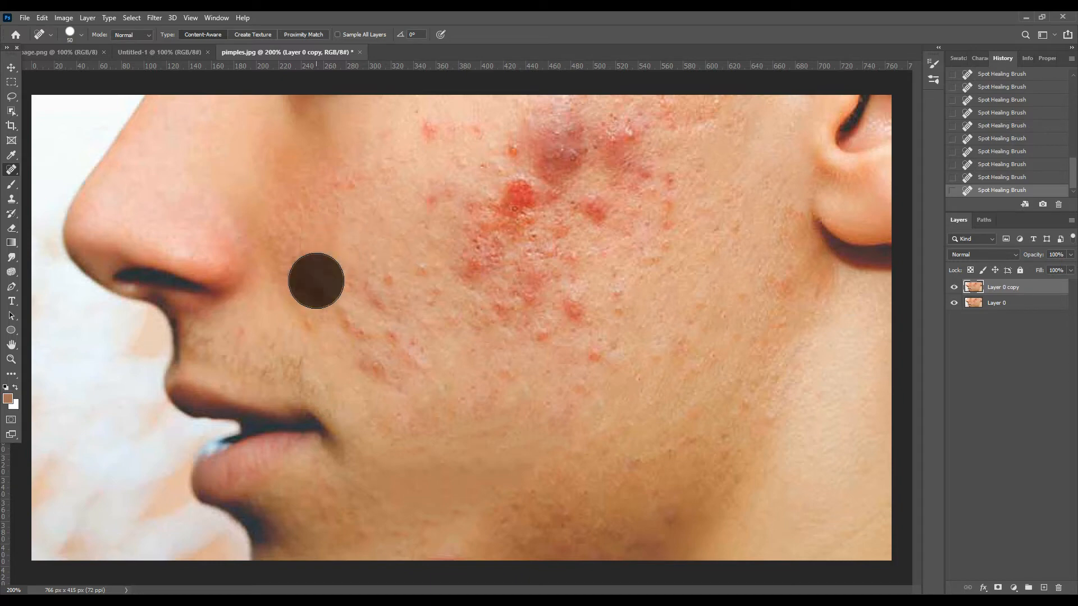
{"action": "left_click", "coordinate": [306, 305]}
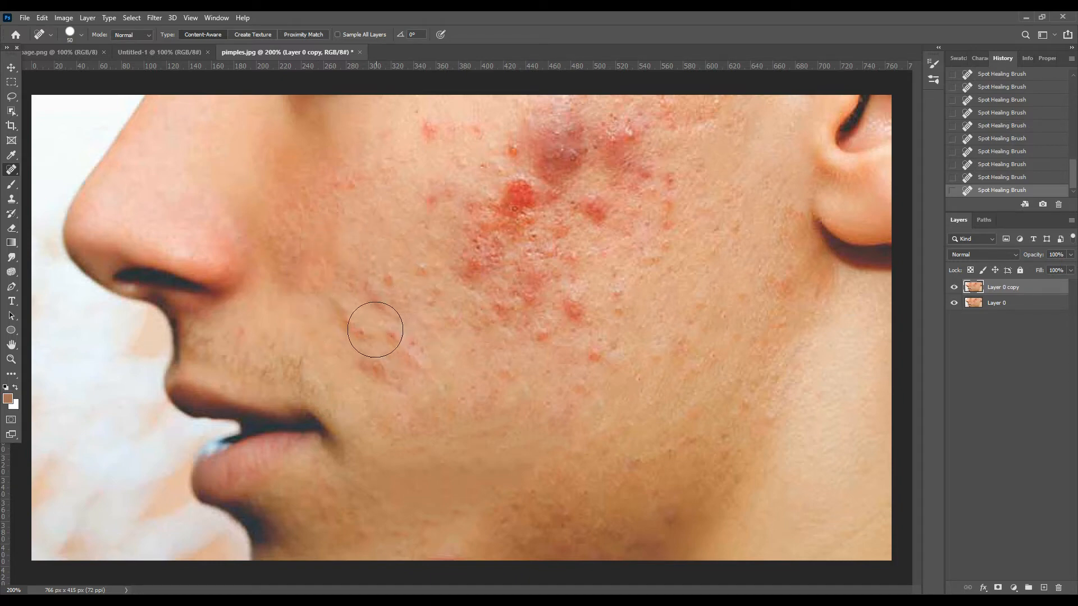
{"action": "left_click", "coordinate": [380, 369]}
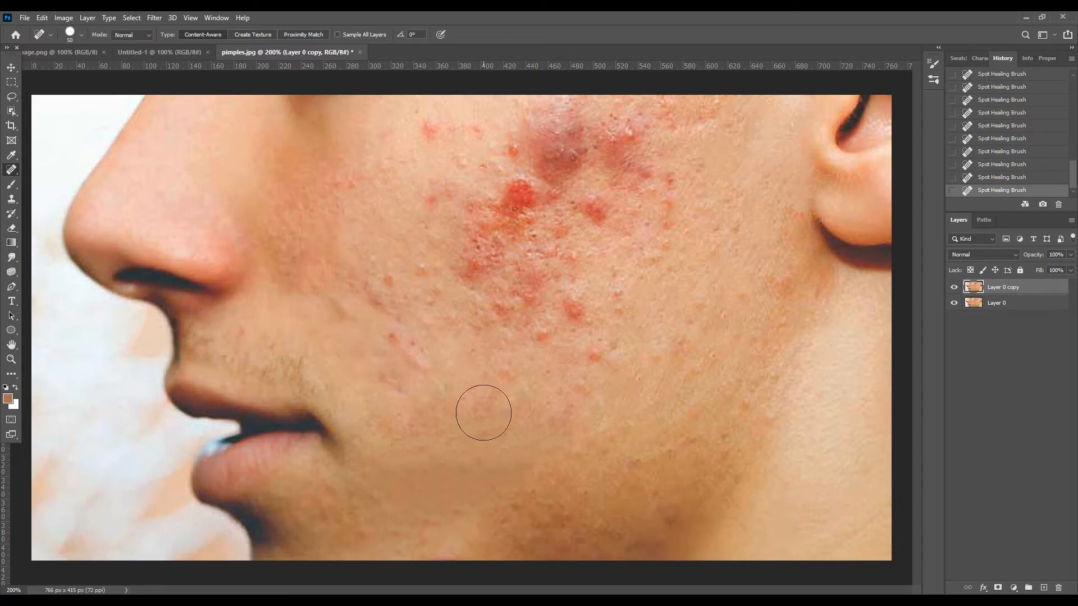
{"action": "left_click", "coordinate": [389, 491]}
{"action": "left_click", "coordinate": [400, 291]}
{"action": "left_click", "coordinate": [387, 294]}
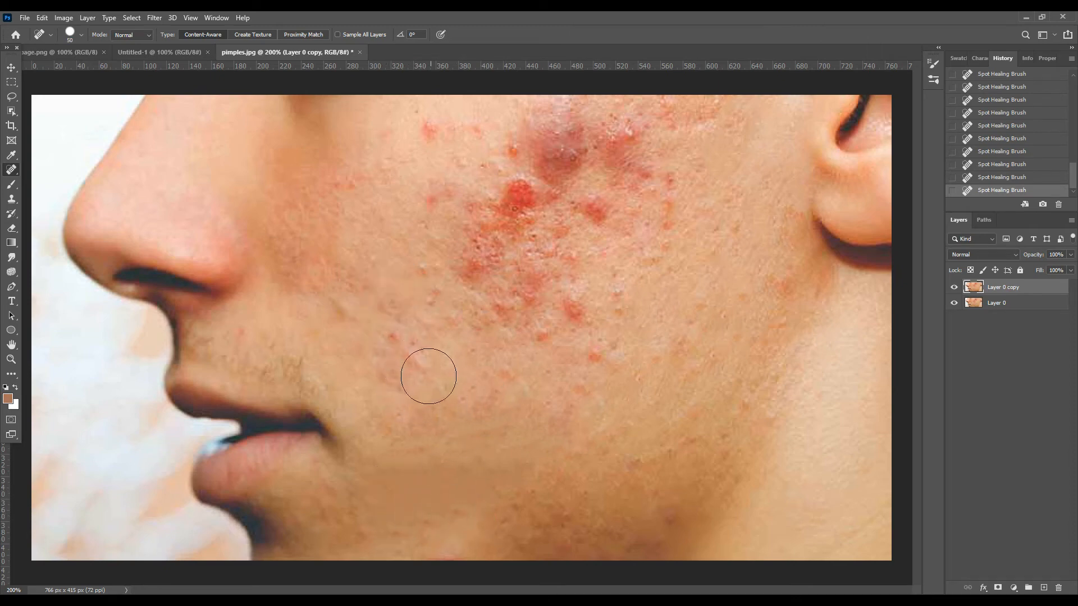
{"action": "left_click", "coordinate": [402, 339]}
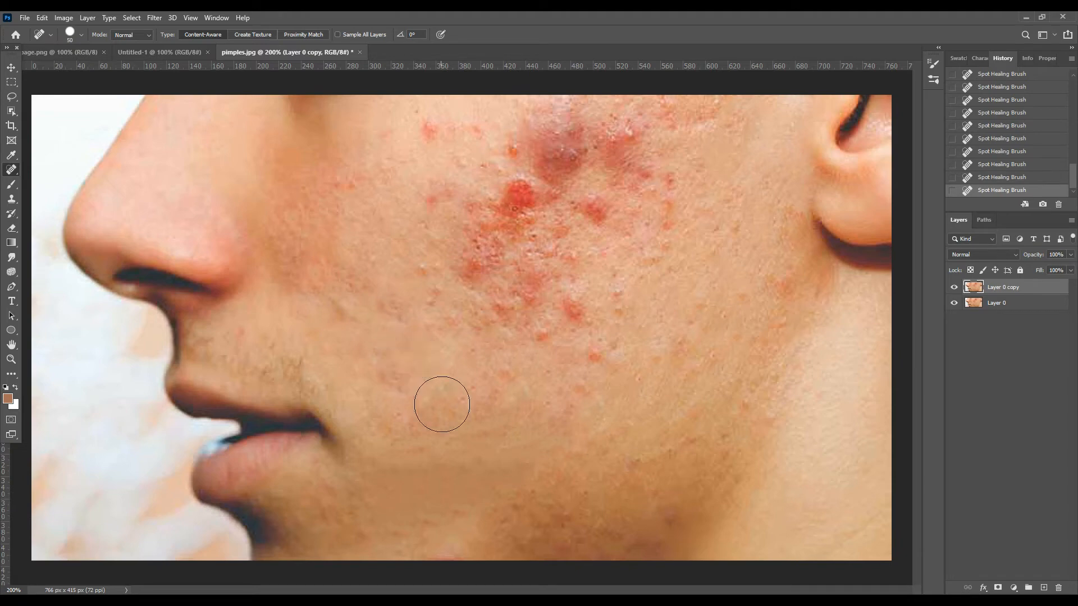
{"action": "left_click", "coordinate": [435, 293]}
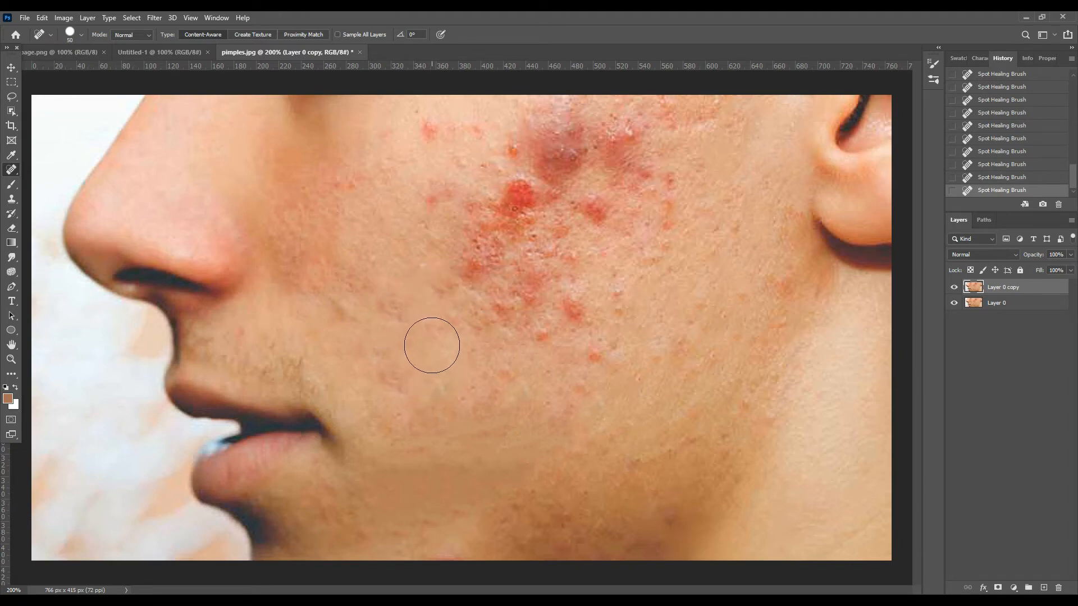
Heal the red spots on the upper front cheek below the eye and the mark above the upper lip.
{"action": "left_click", "coordinate": [425, 134]}
{"action": "left_click", "coordinate": [425, 139]}
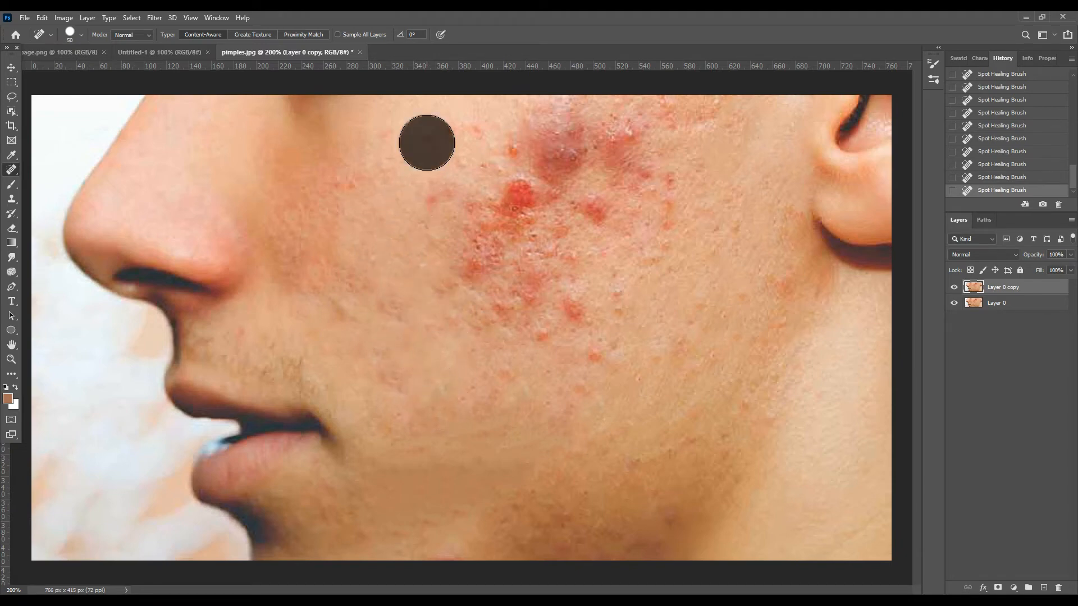
{"action": "left_click", "coordinate": [456, 150]}
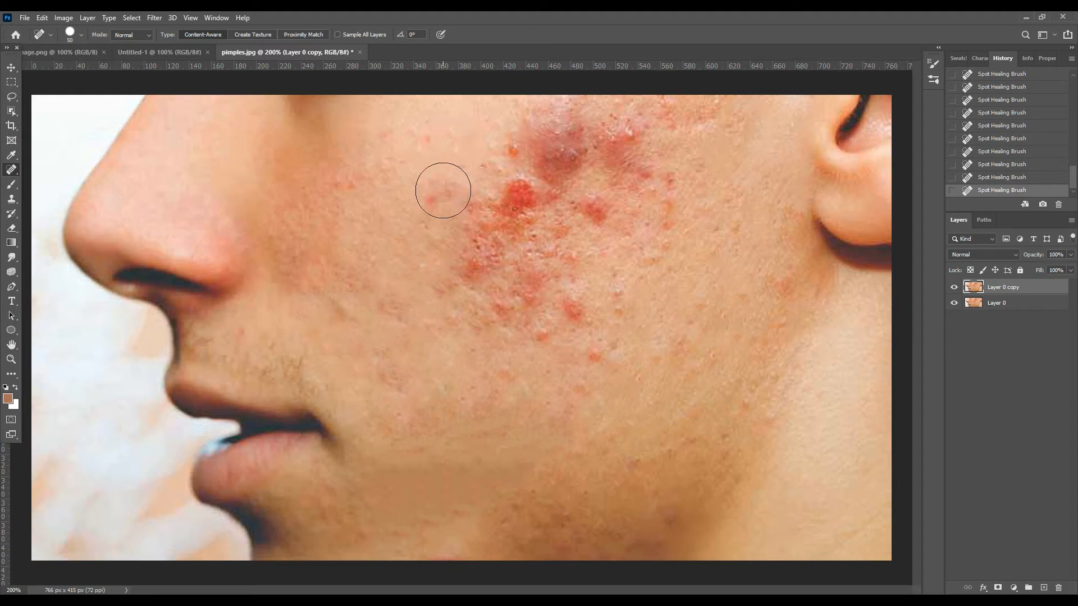
{"action": "left_click", "coordinate": [443, 190]}
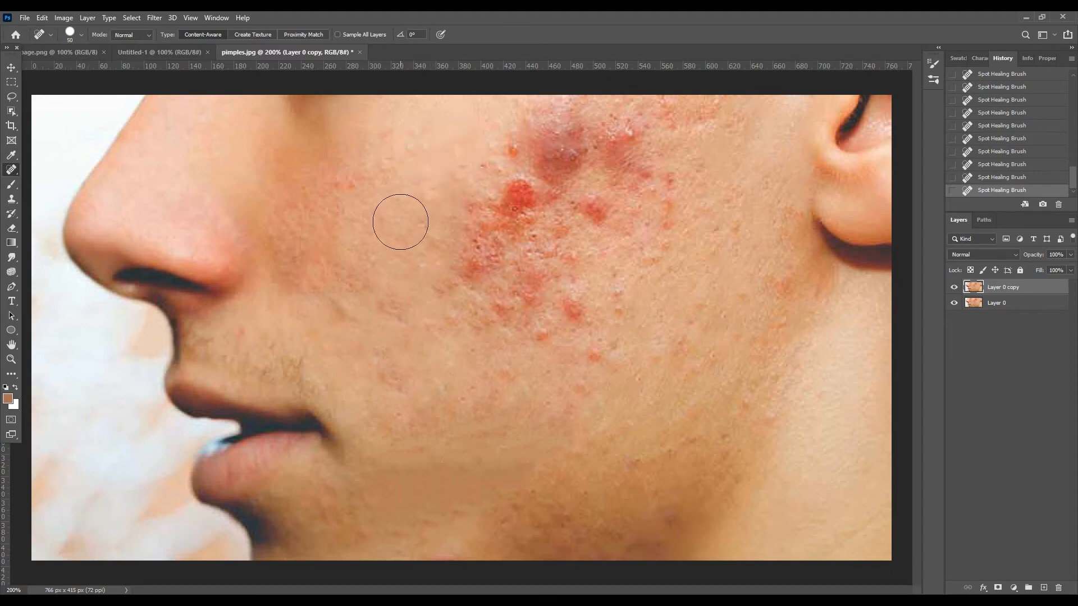
{"action": "left_click", "coordinate": [412, 195]}
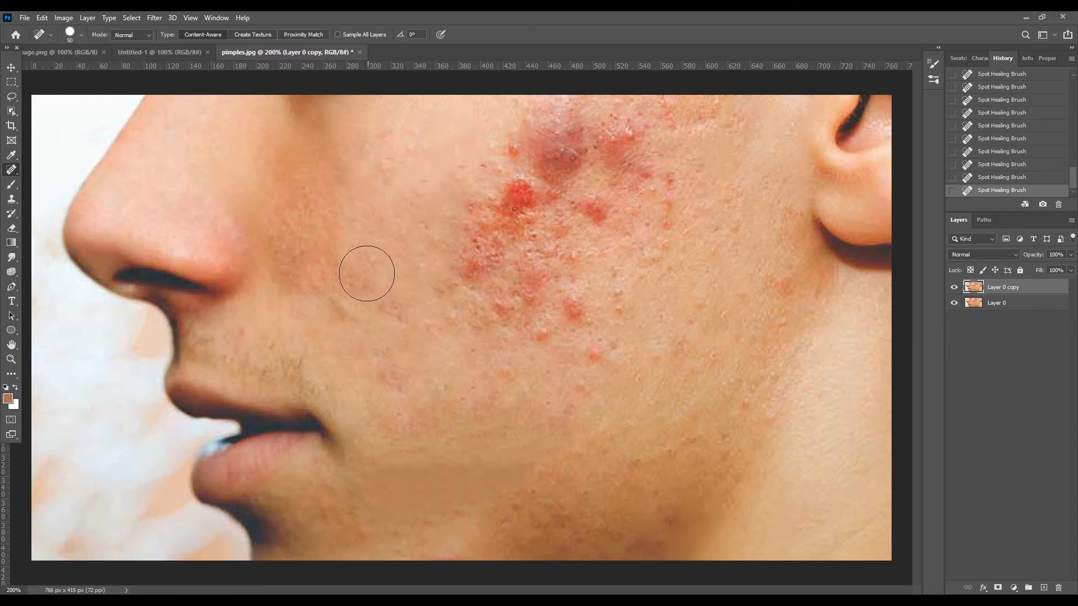
{"action": "left_click", "coordinate": [254, 342]}
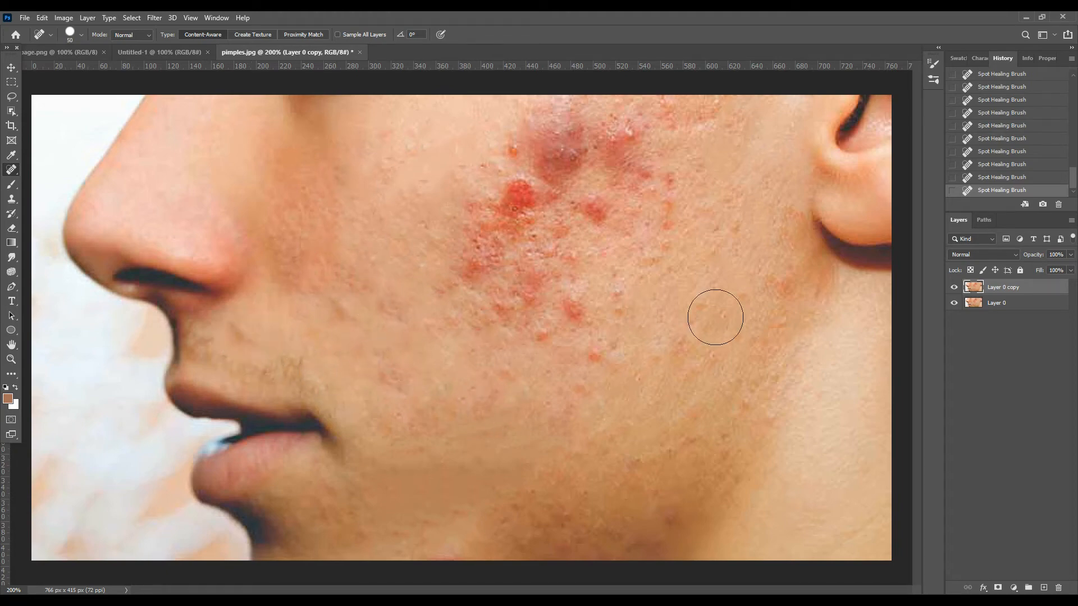
Heal the red pimples at the lower edge of the large inflamed patch in the middle of the cheek.
{"action": "left_click", "coordinate": [606, 357]}
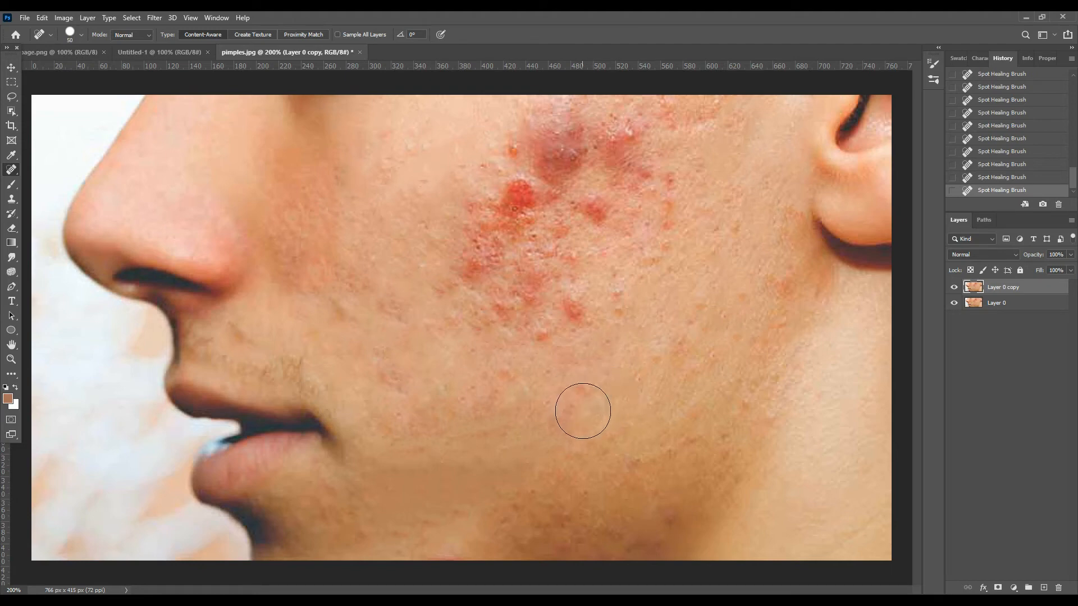
{"action": "left_click", "coordinate": [573, 308]}
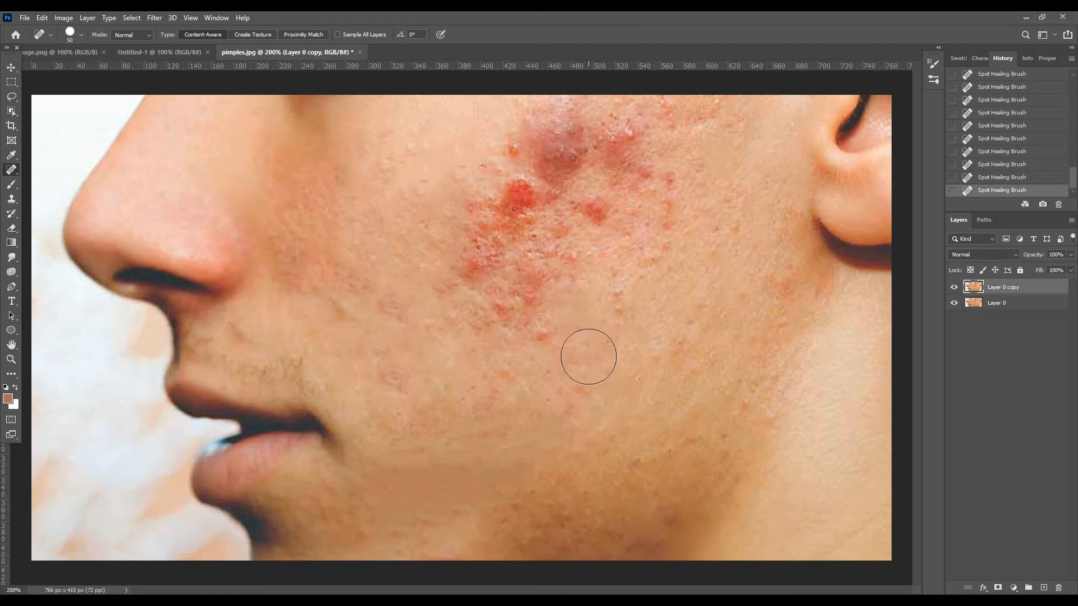
{"action": "left_click", "coordinate": [543, 334]}
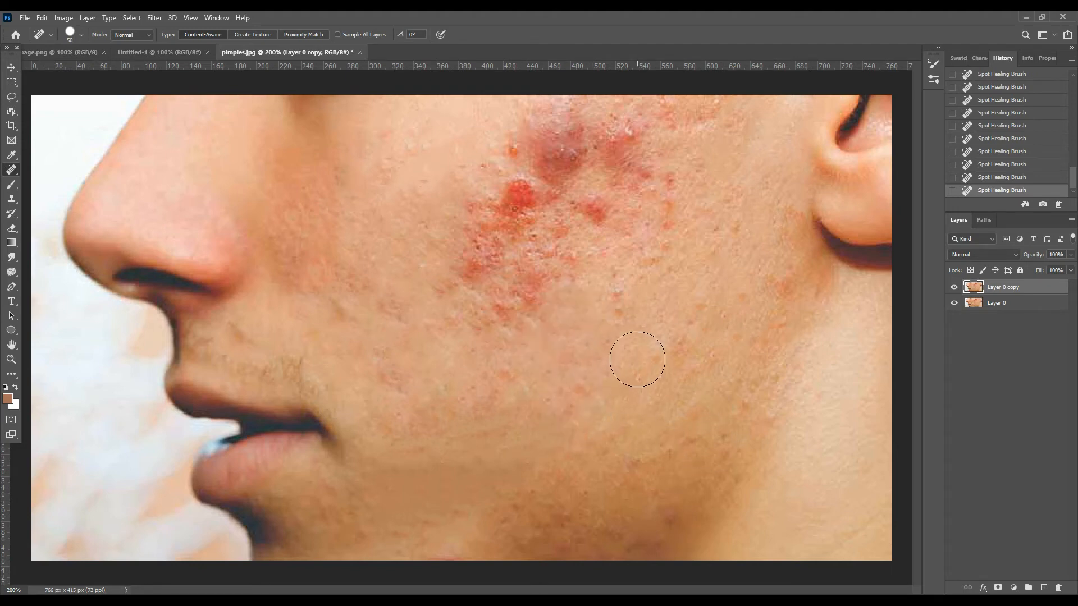
Heal the blemishes along the ear-side edge of the inflamed patch, working up to the top of the cheek.
{"action": "left_click", "coordinate": [623, 298]}
{"action": "left_click", "coordinate": [662, 247]}
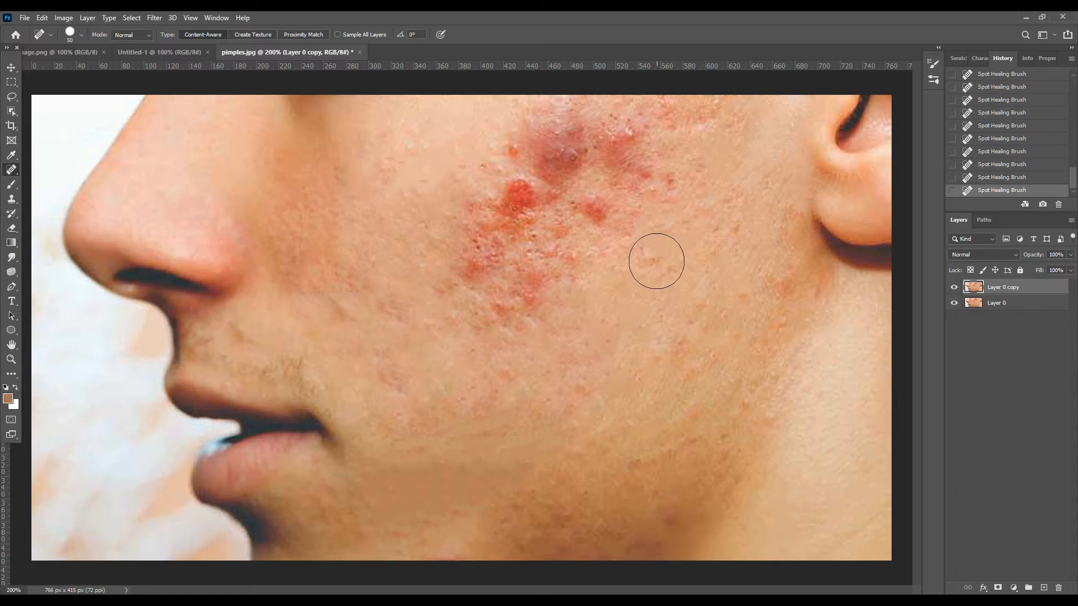
{"action": "left_click", "coordinate": [656, 260]}
{"action": "left_click", "coordinate": [672, 195]}
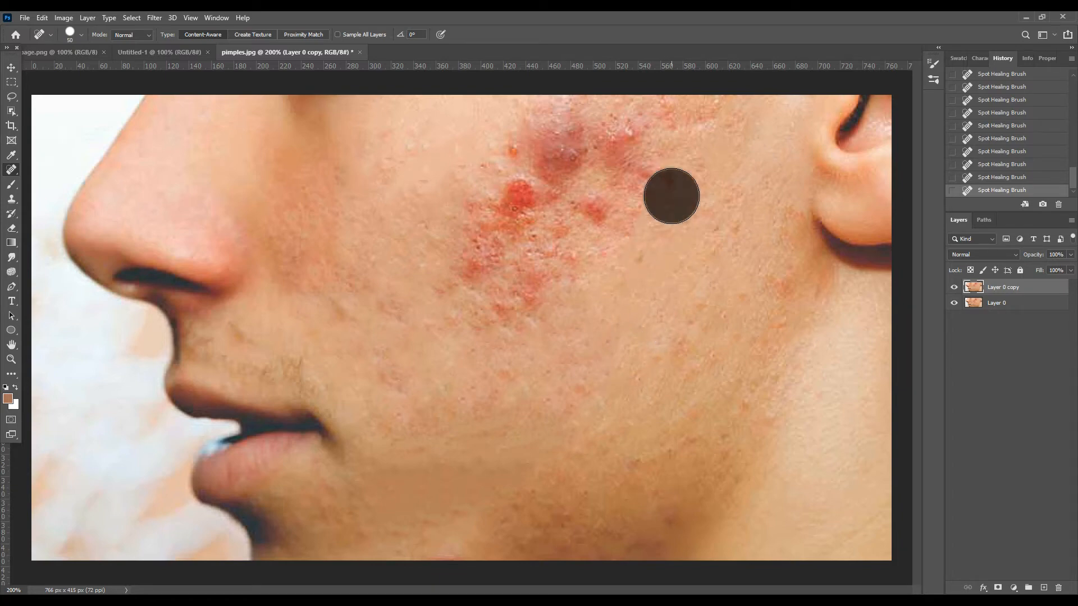
{"action": "left_click", "coordinate": [669, 118]}
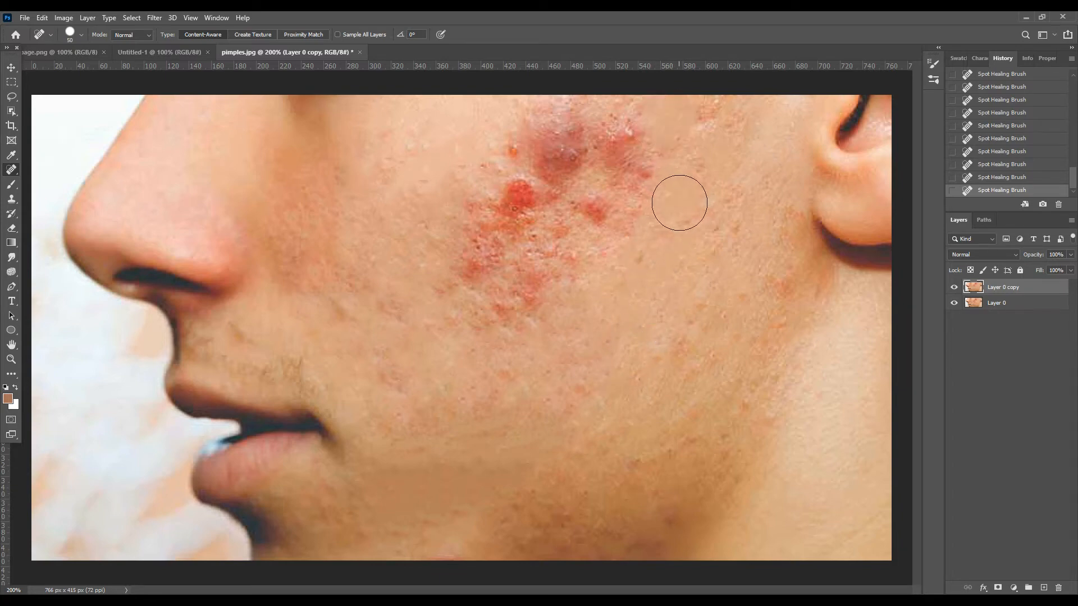
{"action": "left_click", "coordinate": [672, 164]}
{"action": "left_click", "coordinate": [630, 131]}
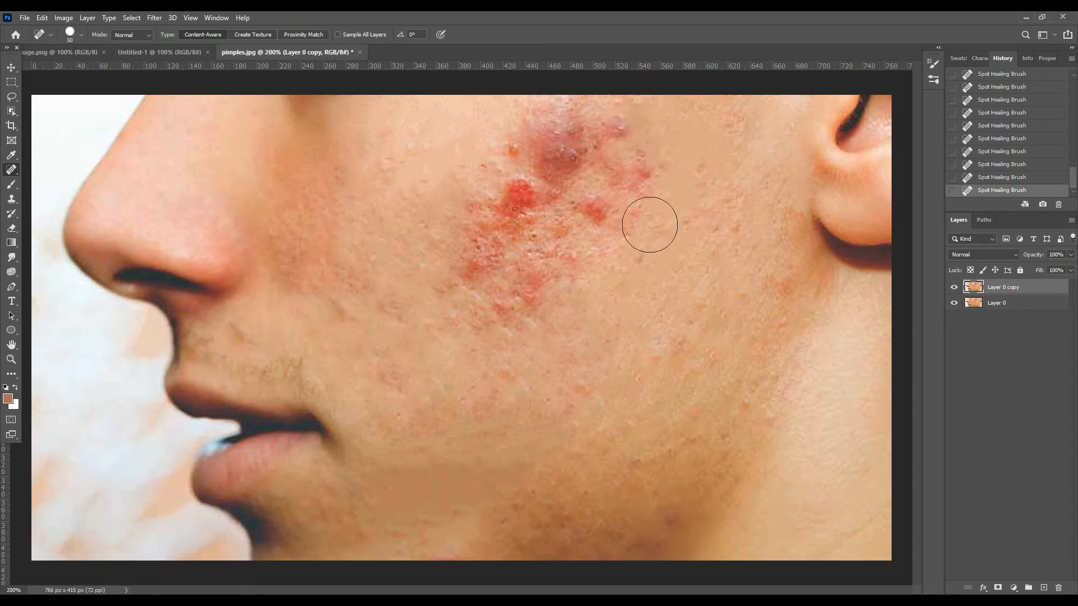
Heal the dark inflamed spot at the top of the red patch, its ear-side pimples and the bright red pimple below.
{"action": "left_click", "coordinate": [700, 141]}
{"action": "left_click", "coordinate": [609, 138]}
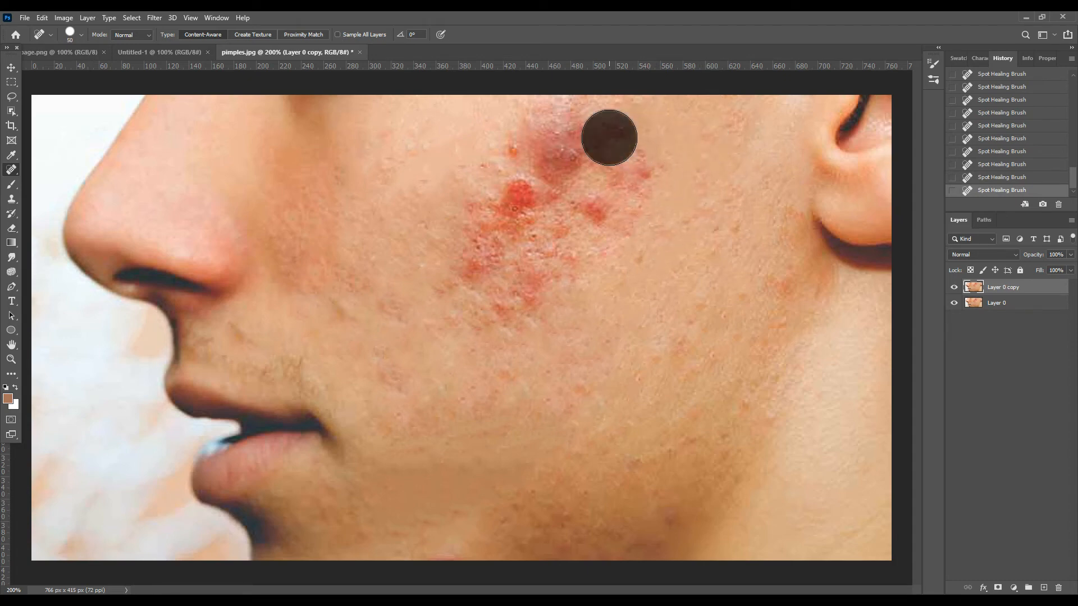
{"action": "left_click", "coordinate": [561, 158]}
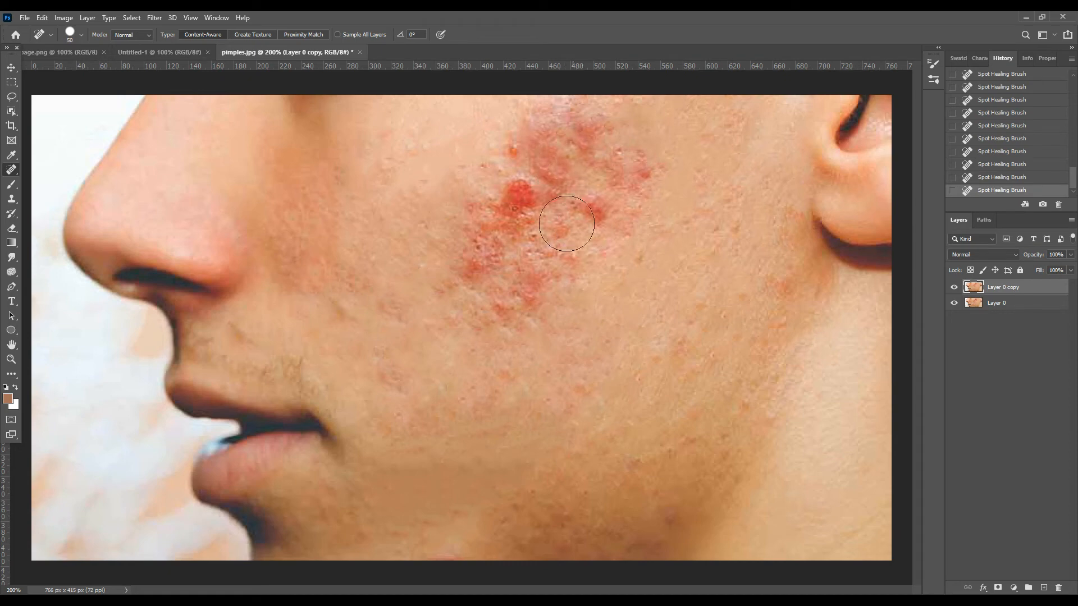
{"action": "left_click", "coordinate": [544, 183]}
{"action": "left_click", "coordinate": [514, 208]}
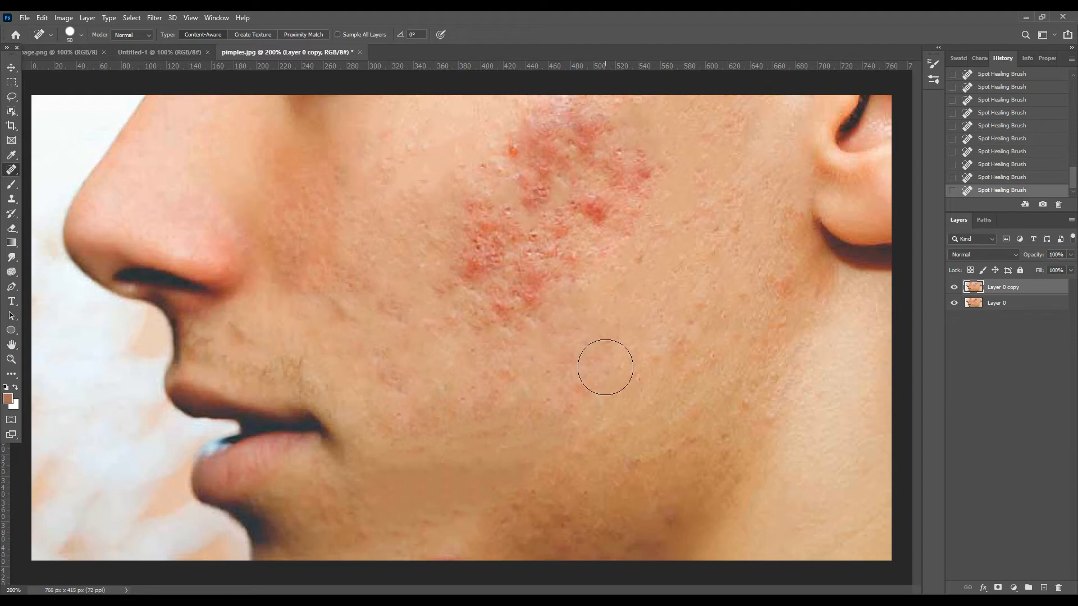
Enlarge the Spot Healing Brush to 90 and heal the large inflamed patch from the upper cheek down to its lower edge.
{"action": "key", "text": "bracketleft"}
{"action": "key", "text": "bracketright"}
{"action": "key", "text": "bracketright"}
{"action": "key", "text": "bracketright"}
{"action": "key", "text": "bracketright"}
{"action": "key", "text": "bracketright"}
{"action": "left_click_drag", "start_coordinate": [571, 163], "coordinate": [568, 258]}
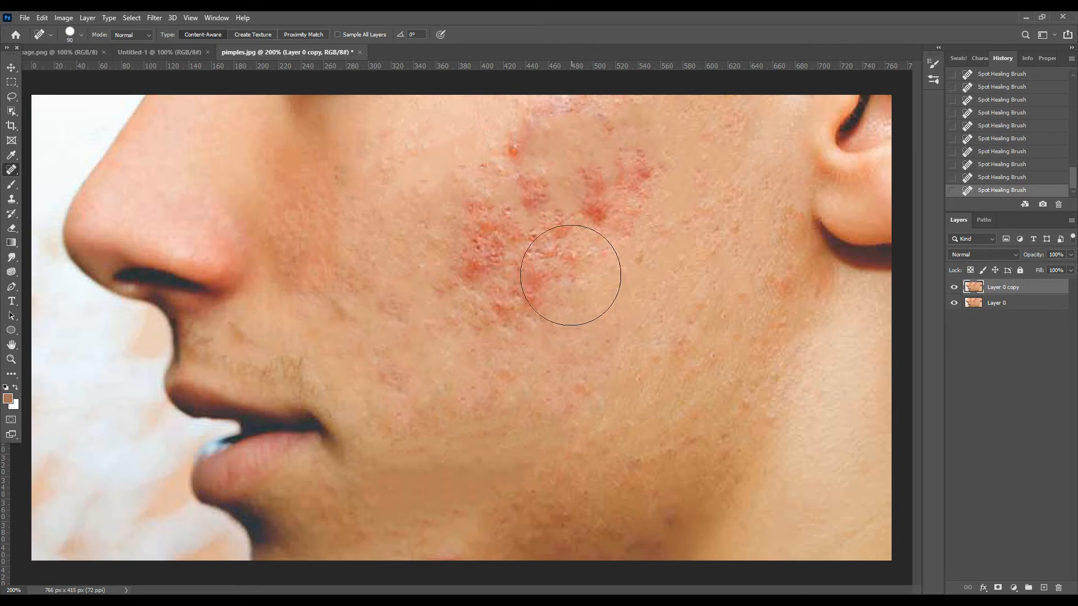
{"action": "left_click", "coordinate": [501, 259]}
{"action": "left_click", "coordinate": [530, 334]}
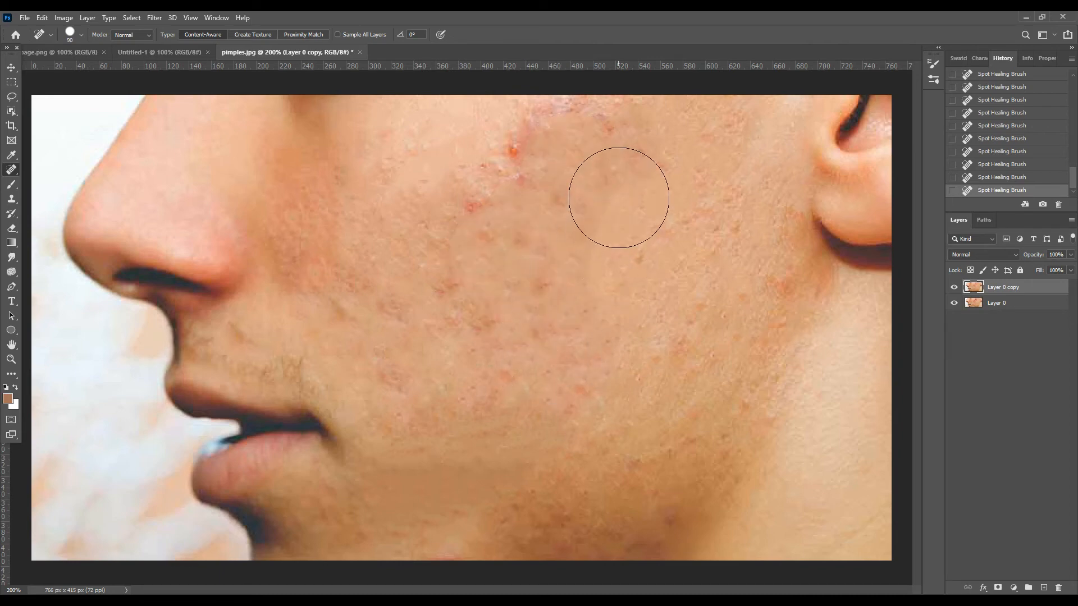
Heal the leftover red marks on the upper cheek and the dark marks on the cheek beside the nose.
{"action": "left_click", "coordinate": [616, 184]}
{"action": "left_click", "coordinate": [533, 160]}
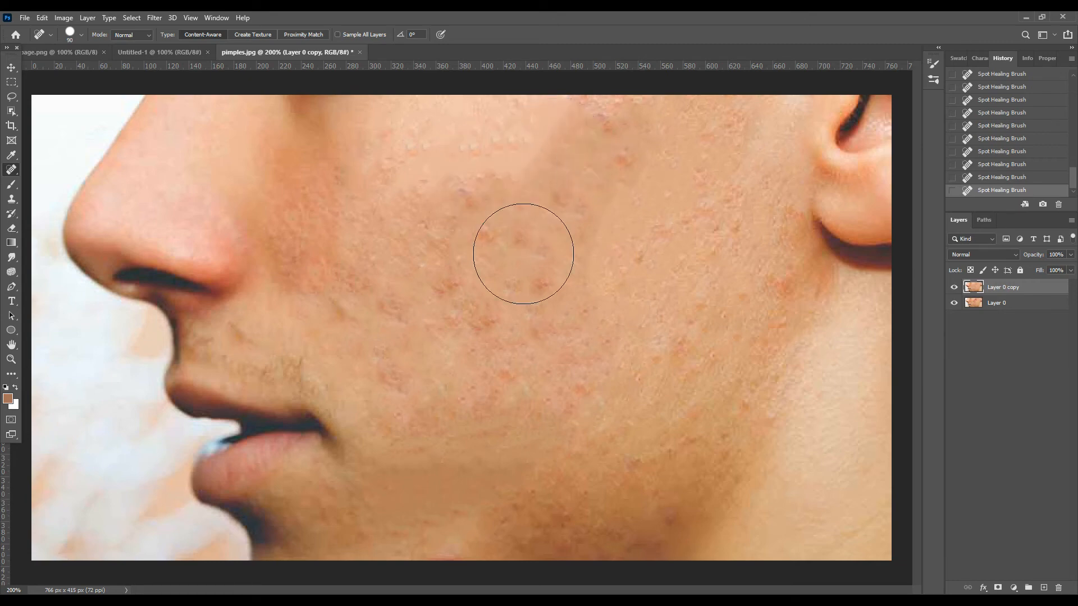
{"action": "left_click", "coordinate": [488, 203]}
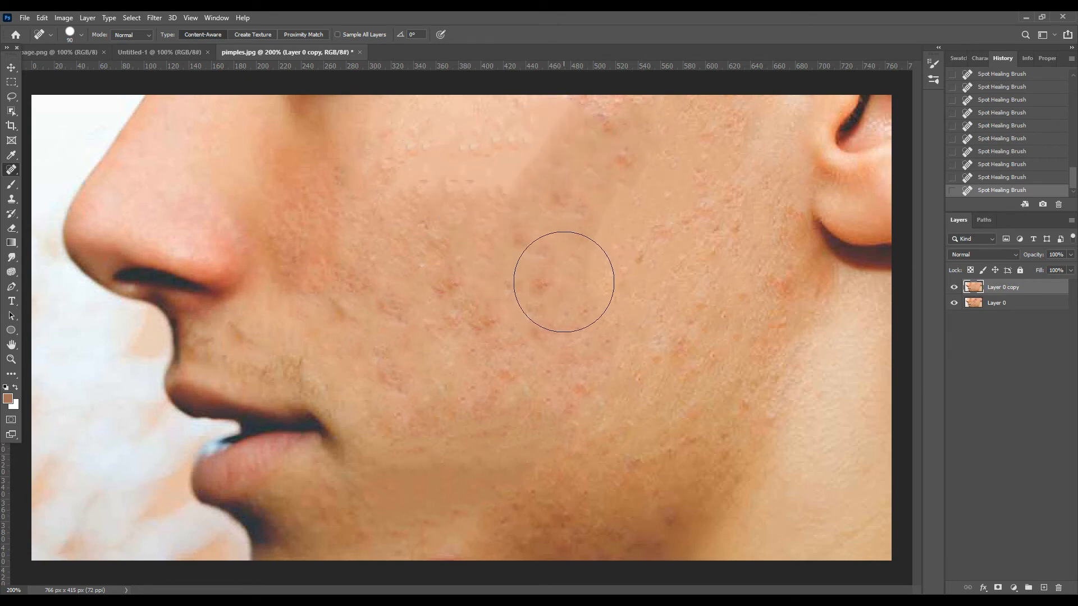
{"action": "left_click", "coordinate": [595, 143]}
{"action": "left_click", "coordinate": [479, 301]}
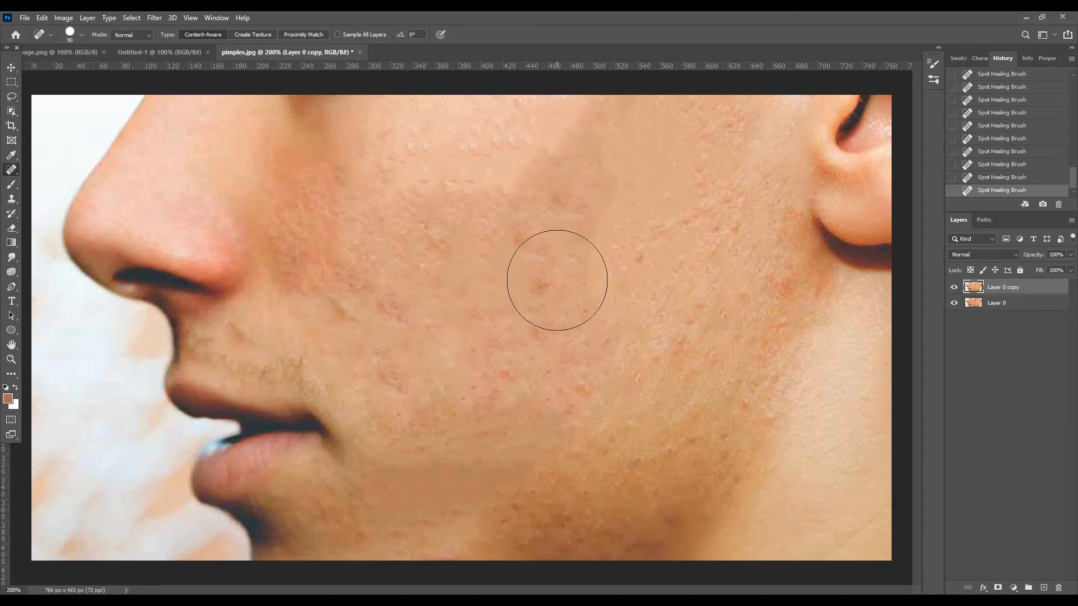
Heal the remaining marks down the middle and lower cheek as far as the jaw below the mouth corner.
{"action": "left_click", "coordinate": [571, 226]}
{"action": "left_click", "coordinate": [581, 380]}
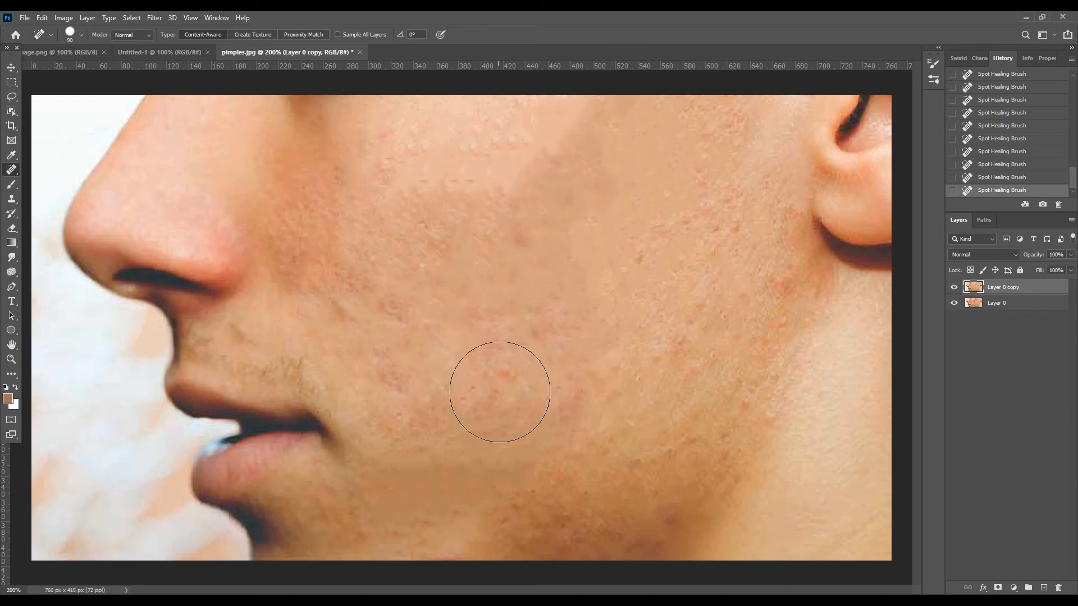
{"action": "left_click", "coordinate": [499, 402]}
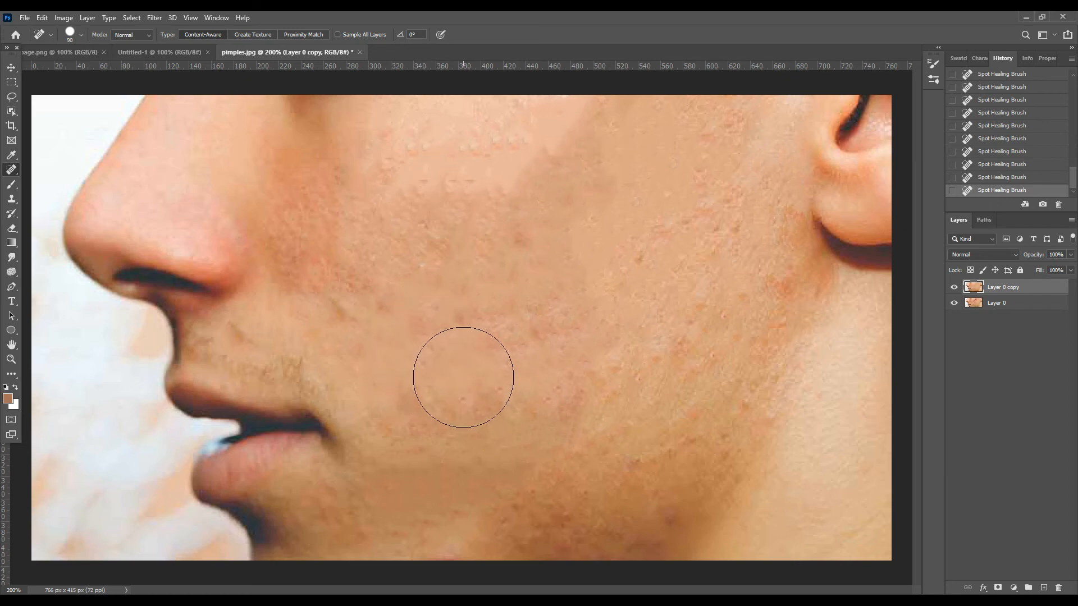
{"action": "left_click", "coordinate": [553, 508]}
Undo the large healing stroke on the jaw, reduce the brush size to 40, and heal the dark spots along the jawline.
{"action": "left_click", "coordinate": [663, 521]}
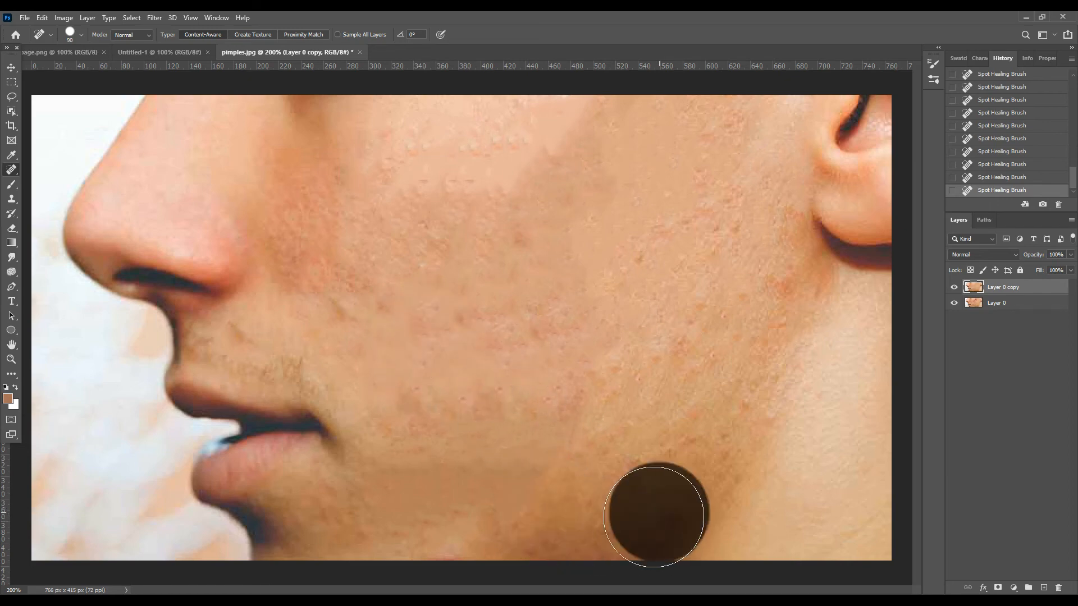
{"action": "key", "text": "ctrl+z"}
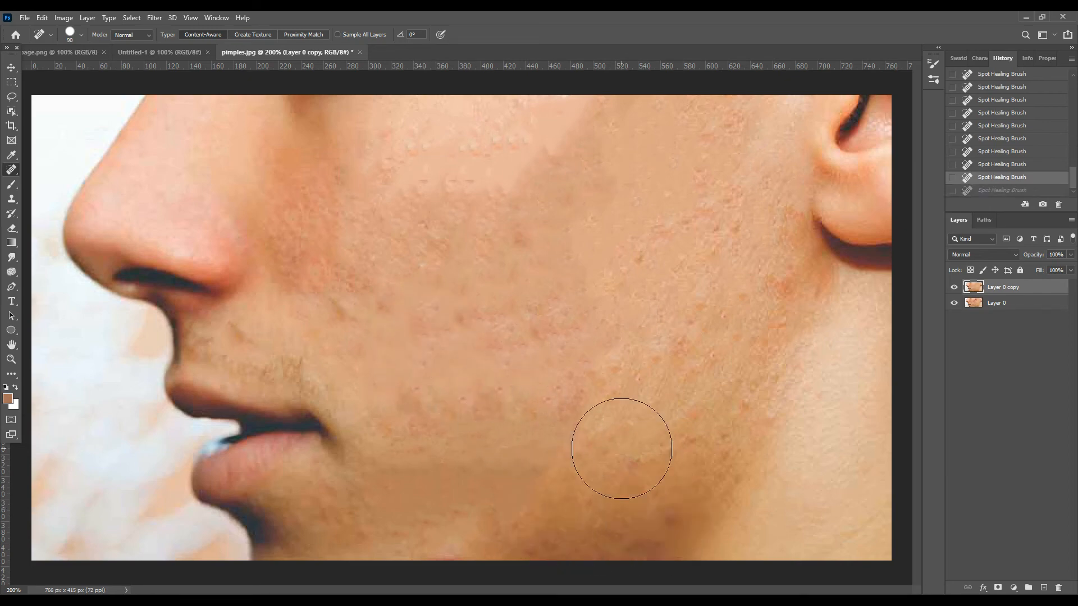
{"action": "key", "text": "bracketleft"}
{"action": "key", "text": "bracketleft"}
{"action": "key", "text": "bracketleft"}
{"action": "key", "text": "bracketleft"}
{"action": "left_click", "coordinate": [663, 518]}
{"action": "mouse_move", "coordinate": [646, 540]}
{"action": "left_mouse_down"}
{"action": "mouse_move", "coordinate": [576, 541]}
{"action": "mouse_move", "coordinate": [594, 536]}
{"action": "mouse_move", "coordinate": [603, 536]}
{"action": "mouse_move", "coordinate": [539, 554]}
{"action": "left_mouse_up"}
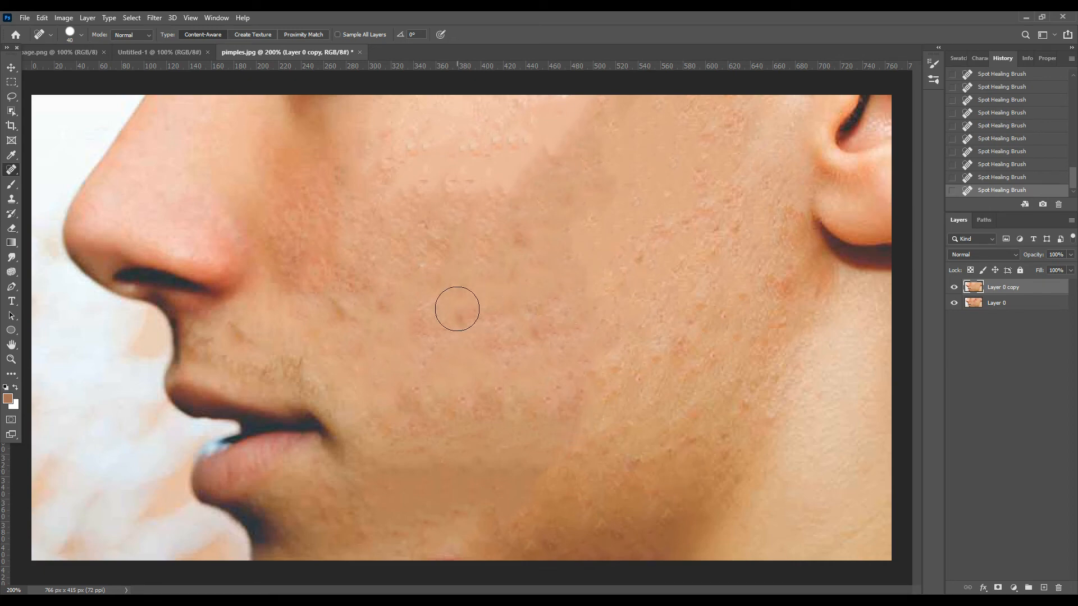
Heal the small bumps across the upper cheek below the eye and two marks in the middle of the cheek.
{"action": "left_click", "coordinate": [507, 140]}
{"action": "left_click", "coordinate": [454, 140]}
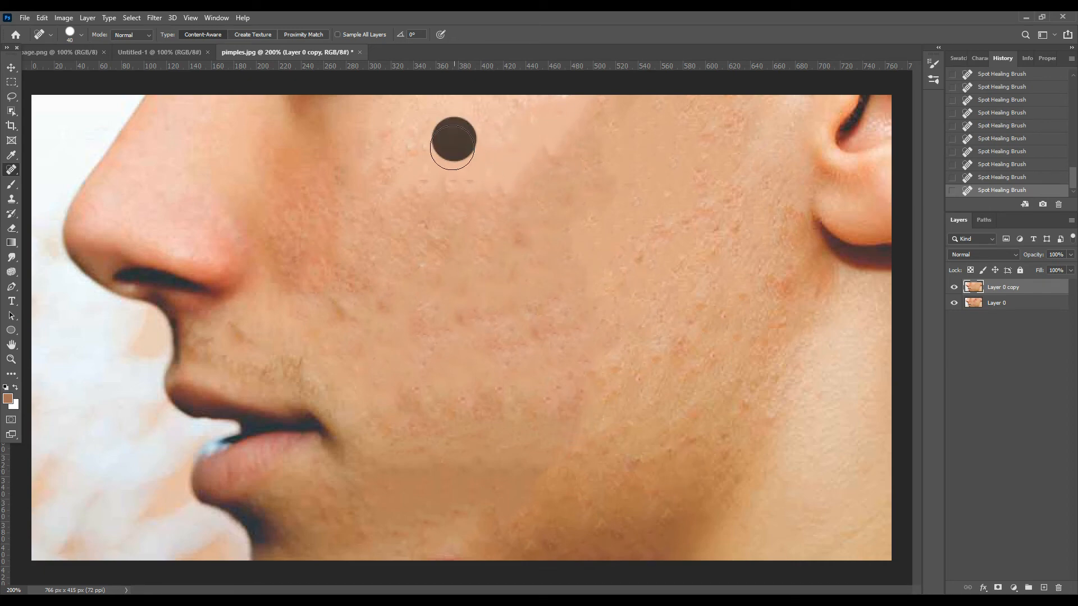
{"action": "left_click", "coordinate": [420, 142]}
{"action": "left_click", "coordinate": [561, 153]}
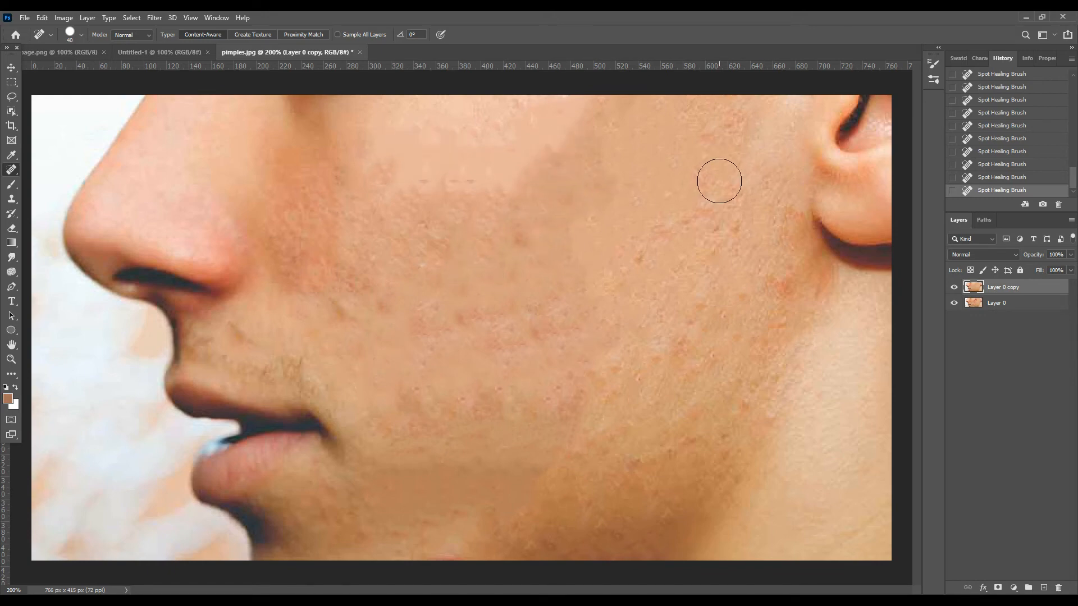
{"action": "left_click", "coordinate": [457, 329]}
{"action": "left_click", "coordinate": [471, 315]}
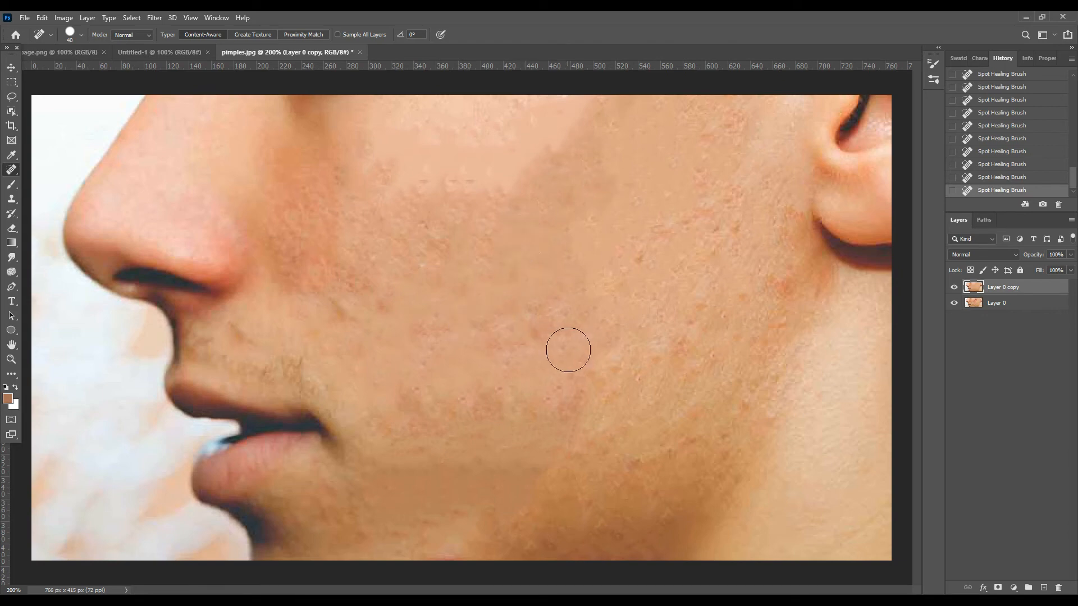
Heal the red spots on the ear-side cheek, from below the earlobe up to the temple and inward to mid-cheek.
{"action": "left_click", "coordinate": [784, 279]}
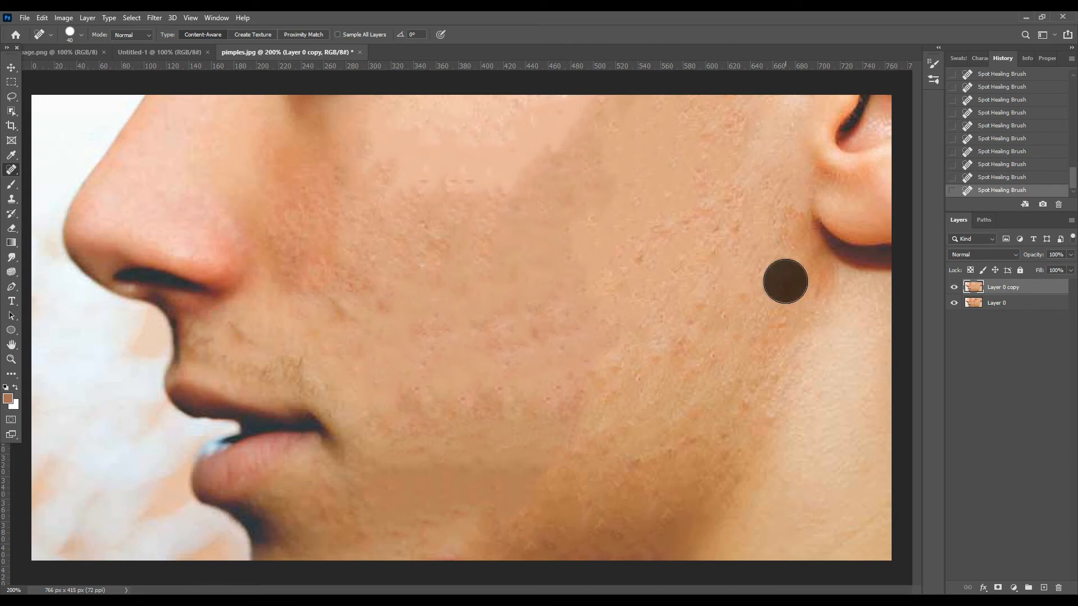
{"action": "left_click", "coordinate": [782, 218]}
{"action": "left_click", "coordinate": [698, 218]}
{"action": "left_click", "coordinate": [707, 191]}
{"action": "left_click", "coordinate": [725, 141]}
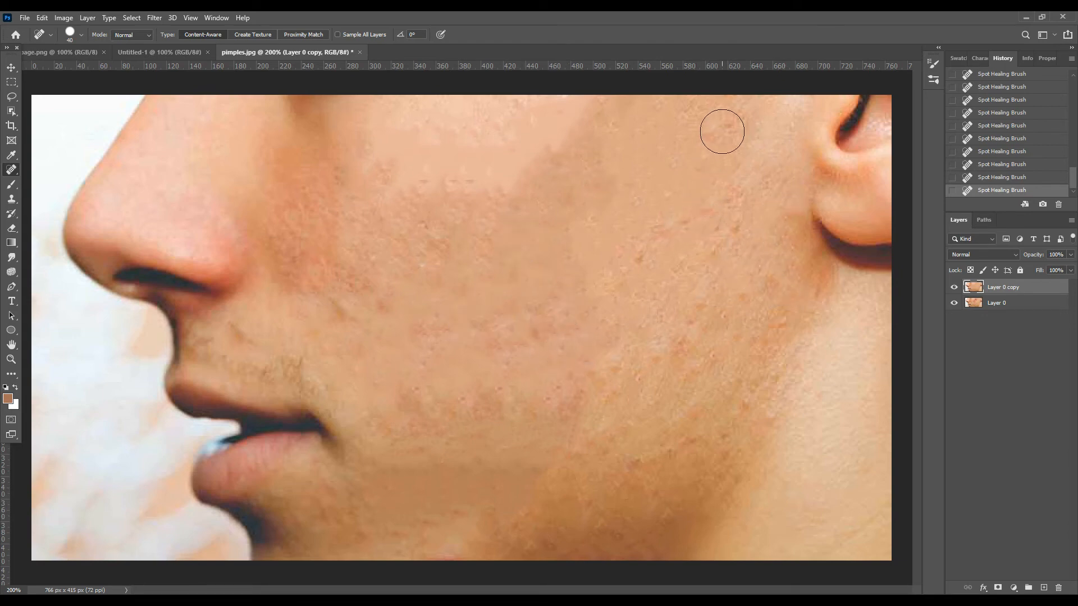
{"action": "left_click", "coordinate": [726, 242]}
{"action": "left_click", "coordinate": [659, 247]}
{"action": "left_click", "coordinate": [630, 249]}
Heal the redness beside the nostril and the spots along the darker edge of the upper cheek.
{"action": "left_click", "coordinate": [311, 264]}
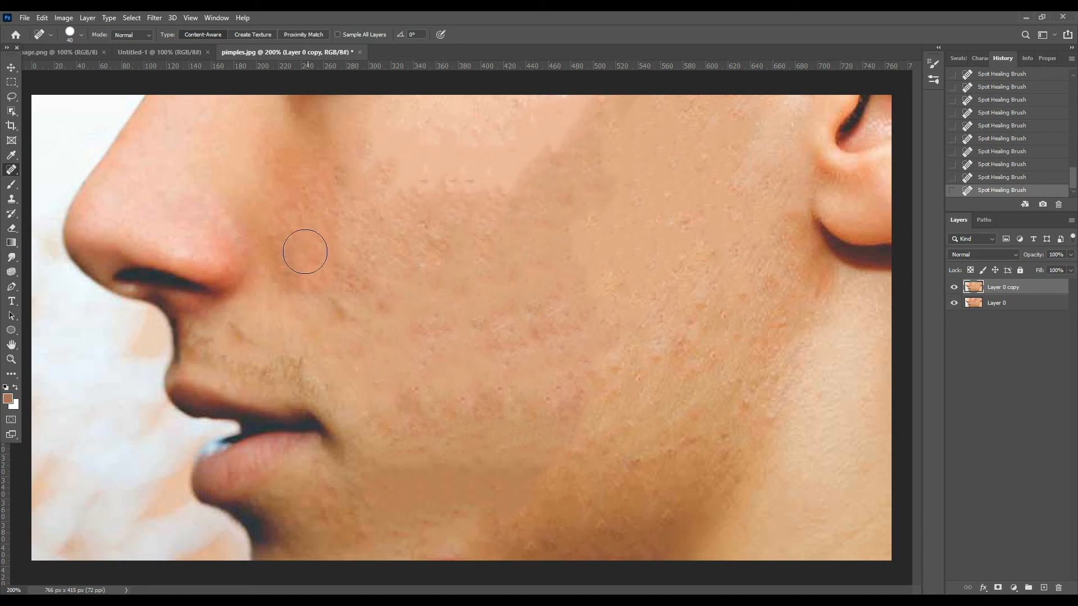
{"action": "left_click", "coordinate": [485, 208]}
{"action": "left_click", "coordinate": [456, 195]}
{"action": "left_click", "coordinate": [523, 154]}
Heal the spot above the jaw and the remaining reddish marks across the lower and middle cheek.
{"action": "left_click", "coordinate": [633, 457]}
{"action": "left_click", "coordinate": [459, 403]}
{"action": "left_click", "coordinate": [424, 411]}
{"action": "left_click", "coordinate": [416, 382]}
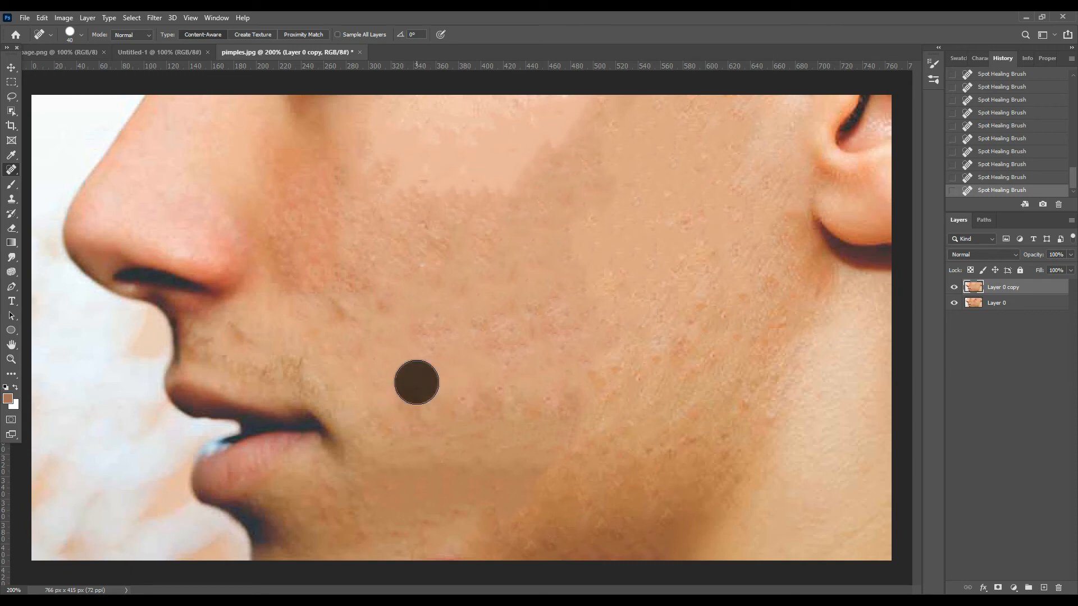
{"action": "left_click", "coordinate": [428, 340]}
{"action": "left_click", "coordinate": [488, 400]}
{"action": "left_click", "coordinate": [501, 351]}
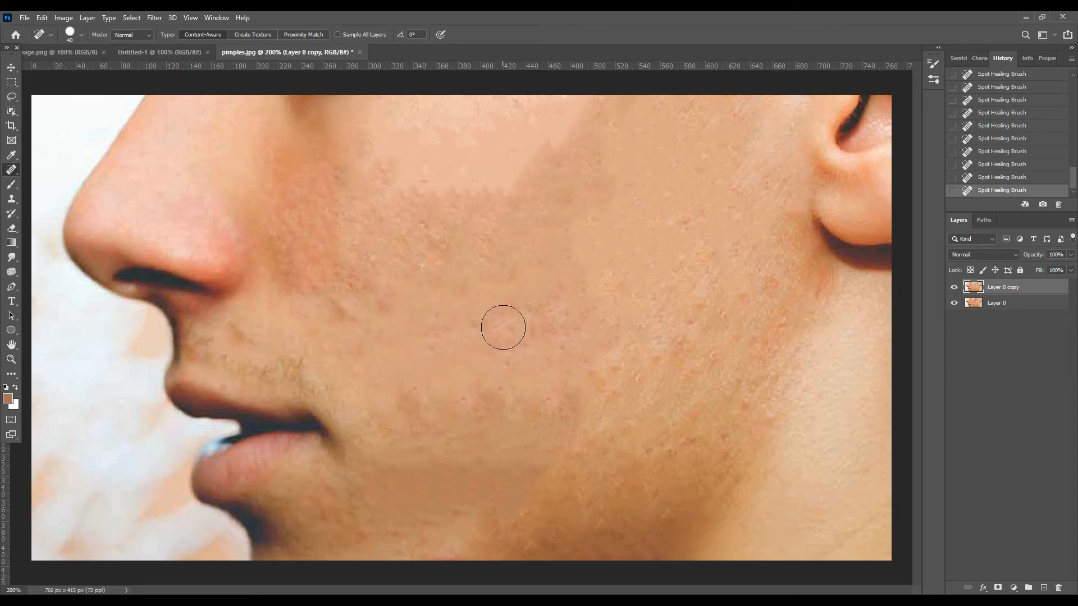
{"action": "left_click", "coordinate": [521, 326]}
{"action": "left_click", "coordinate": [566, 318]}
Compare the healed face with the original at 50% zoom by repeatedly toggling the visibility of Layer 0 copy.
{"action": "key", "text": "ctrl+minus"}
{"action": "key", "text": "ctrl+minus"}
{"action": "key", "text": "ctrl+minus"}
{"action": "key", "text": "ctrl+minus"}
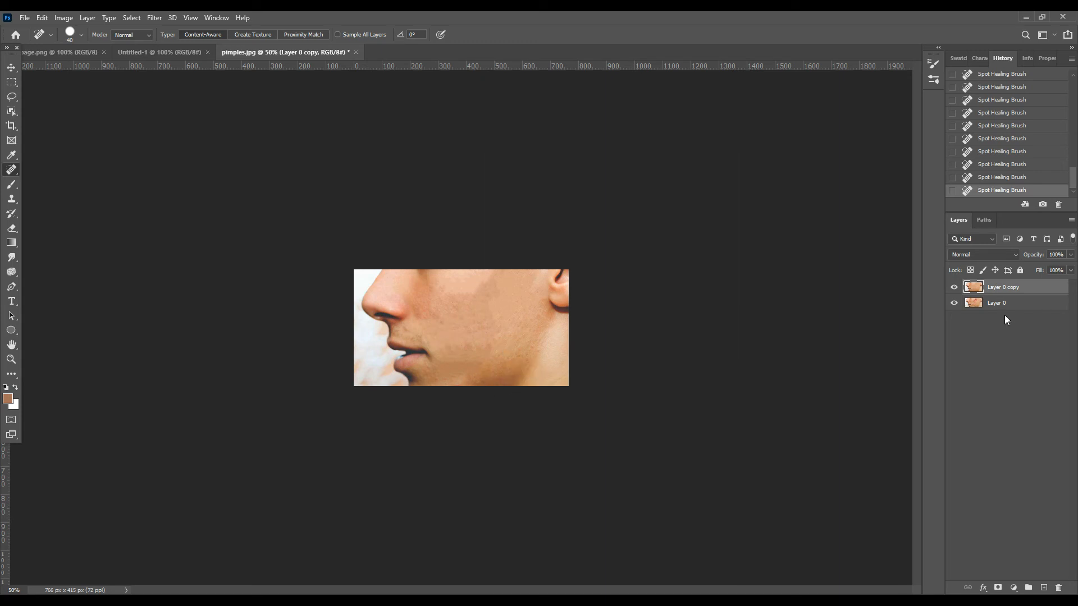
{"action": "left_click", "coordinate": [954, 288]}
{"action": "left_click", "coordinate": [954, 287]}
{"action": "left_click", "coordinate": [954, 287]}
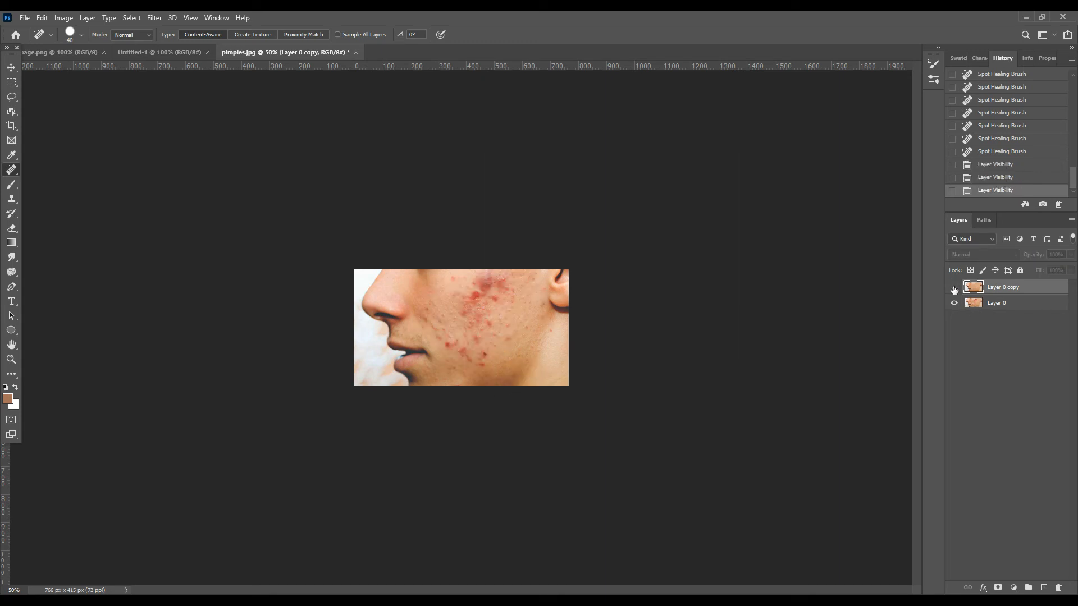
{"action": "left_click", "coordinate": [954, 287]}
{"action": "left_click", "coordinate": [954, 287]}
{"action": "left_click", "coordinate": [954, 287]}
{"action": "left_click", "coordinate": [954, 287]}
{"action": "left_click", "coordinate": [954, 288]}
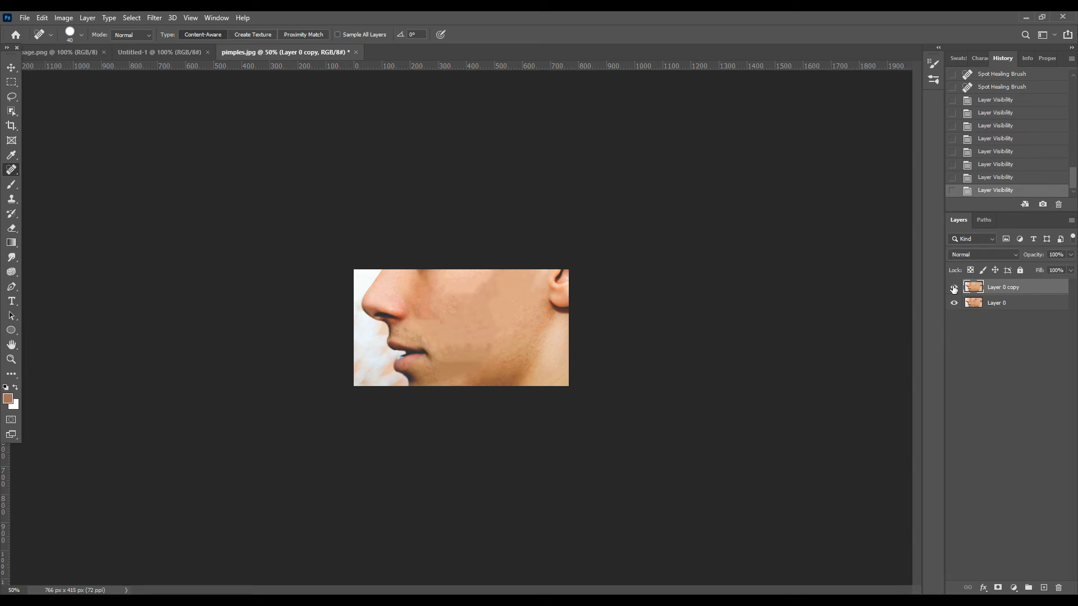
{"action": "left_click", "coordinate": [954, 287]}
{"action": "left_click", "coordinate": [954, 288]}
Heal the mark on the skin above the upper lip.
{"action": "left_click", "coordinate": [406, 329]}
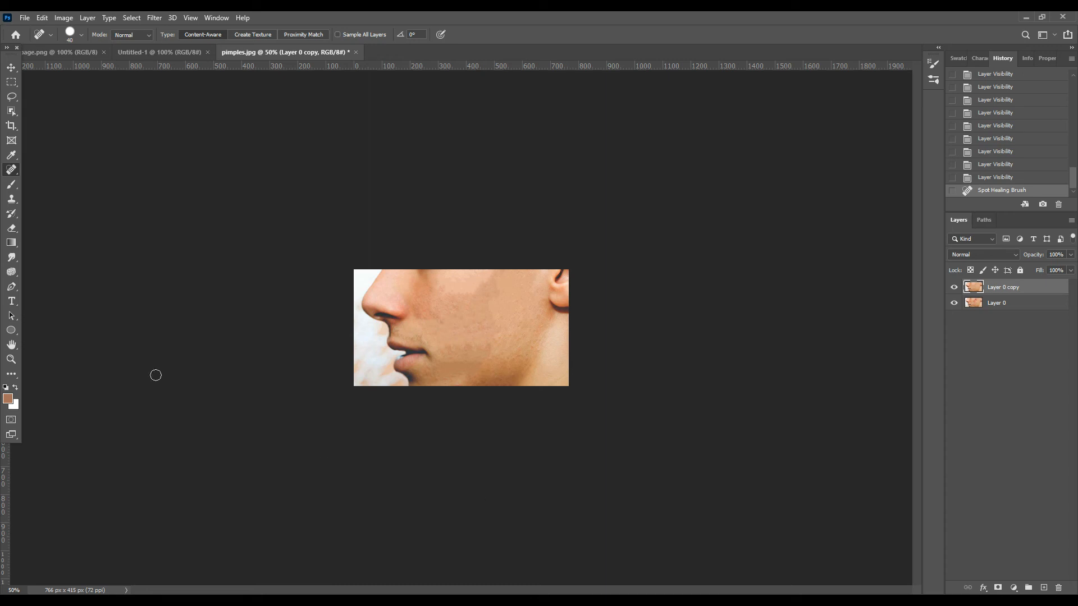
Float the pimples.jpg window over Untitled-1 and copy its original and healed layers into that document side by side.
{"action": "left_click", "coordinate": [11, 67]}
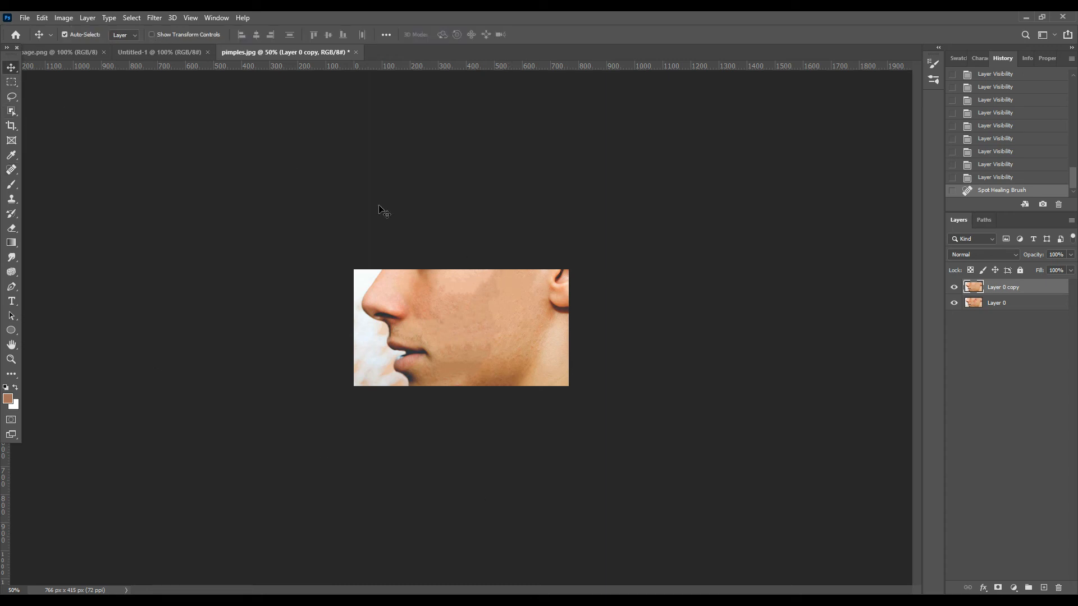
{"action": "left_click", "coordinate": [174, 52]}
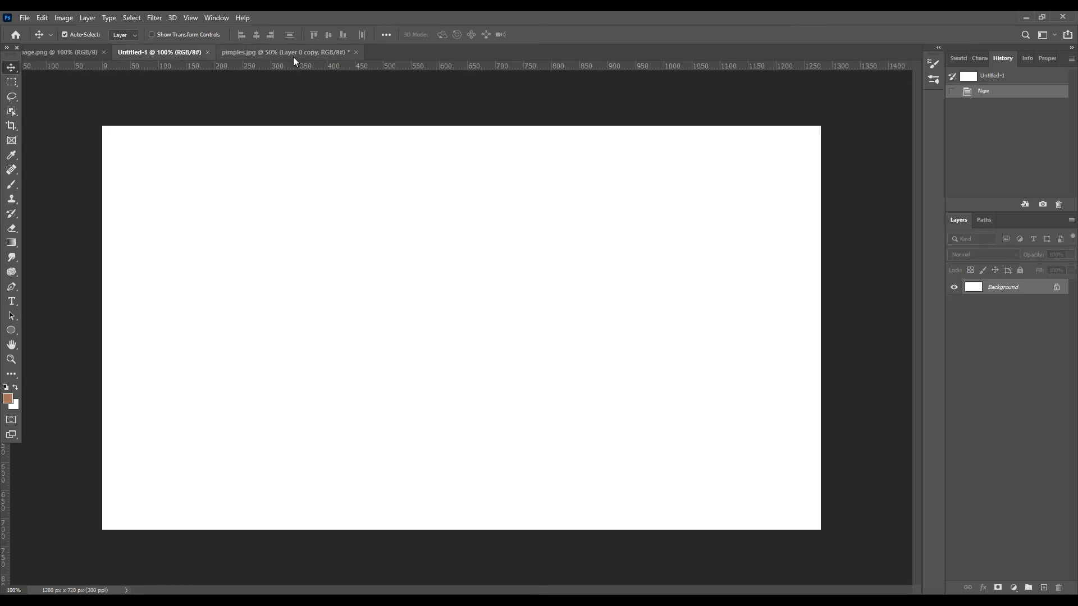
{"action": "left_click_drag", "start_coordinate": [294, 56], "coordinate": [224, 418]}
{"action": "left_click_drag", "start_coordinate": [993, 307], "coordinate": [364, 296]}
{"action": "left_click_drag", "start_coordinate": [275, 303], "coordinate": [277, 257]}
{"action": "left_click_drag", "start_coordinate": [267, 439], "coordinate": [636, 227]}
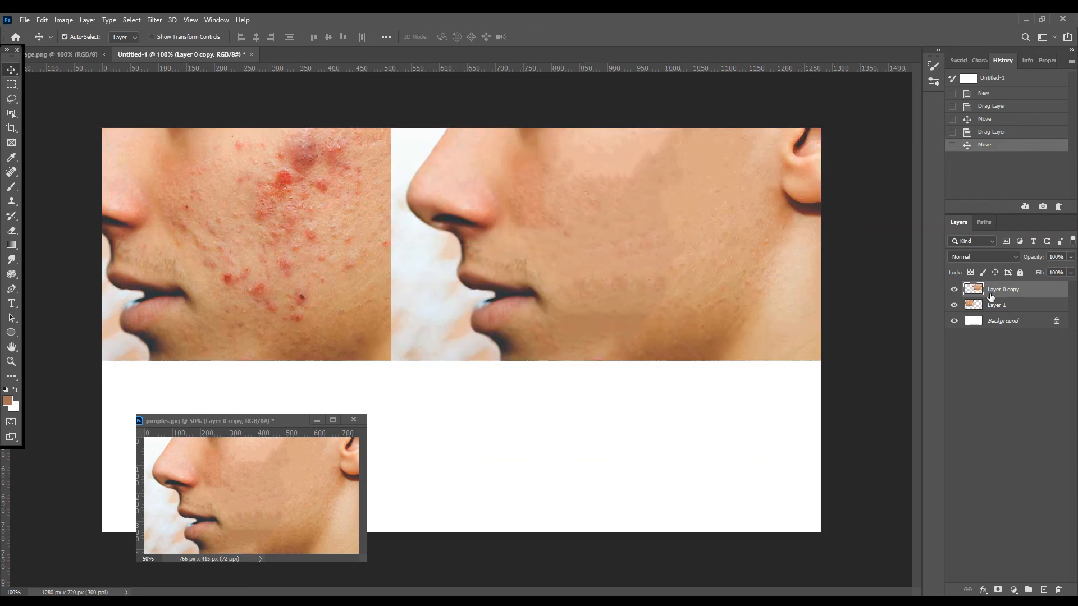
Place Layer 0 copy beneath Layer 1, then shift the healed face right and the original face left within the canvas.
{"action": "left_click_drag", "start_coordinate": [991, 296], "coordinate": [1012, 316]}
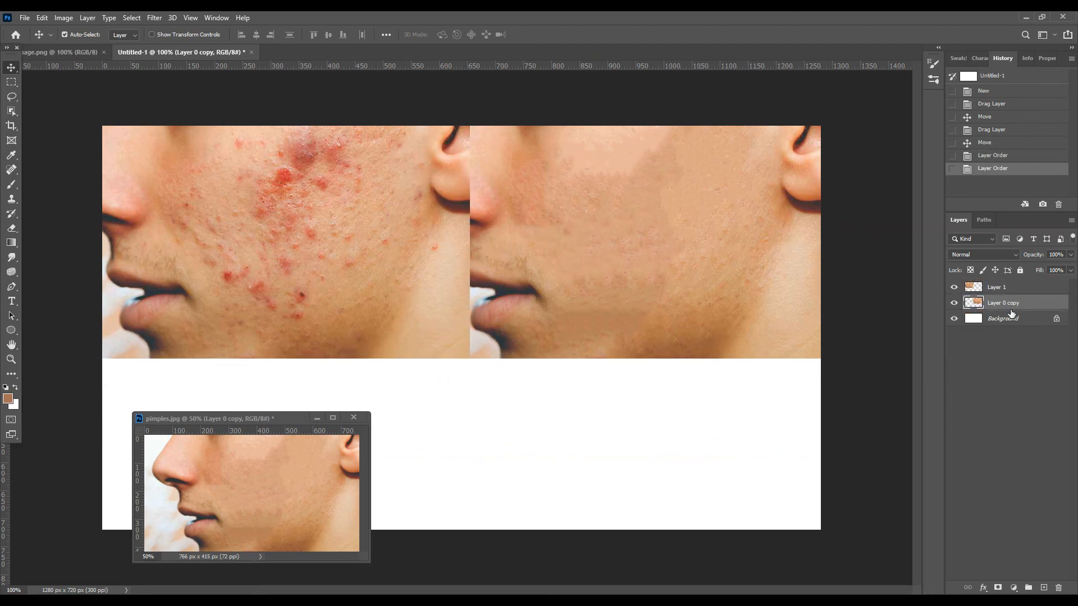
{"action": "left_click_drag", "start_coordinate": [549, 300], "coordinate": [575, 299]}
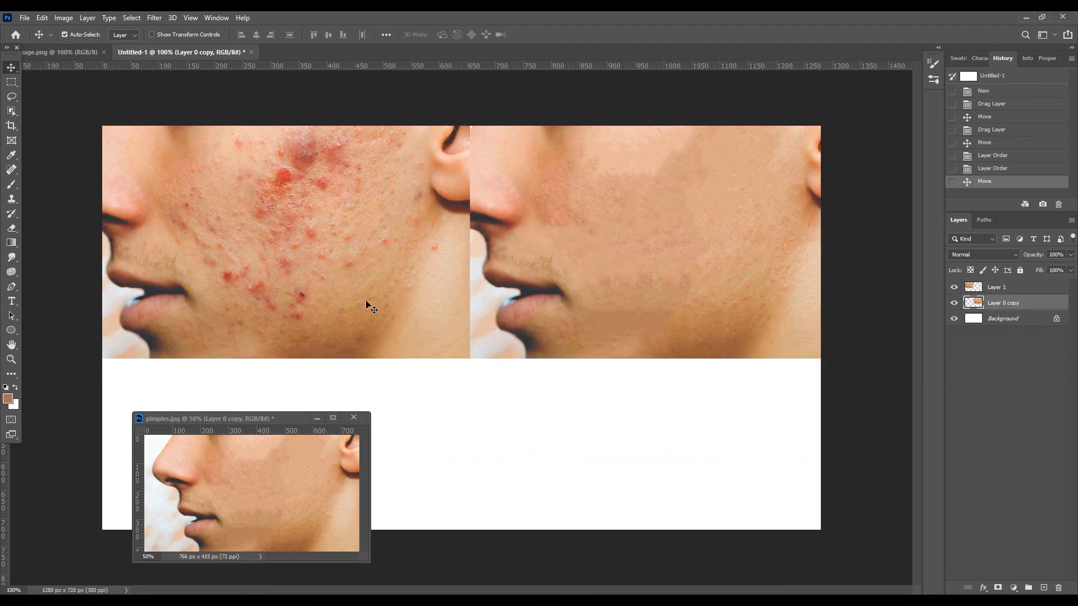
{"action": "left_click", "coordinate": [368, 306]}
{"action": "key", "text": "ctrl+t"}
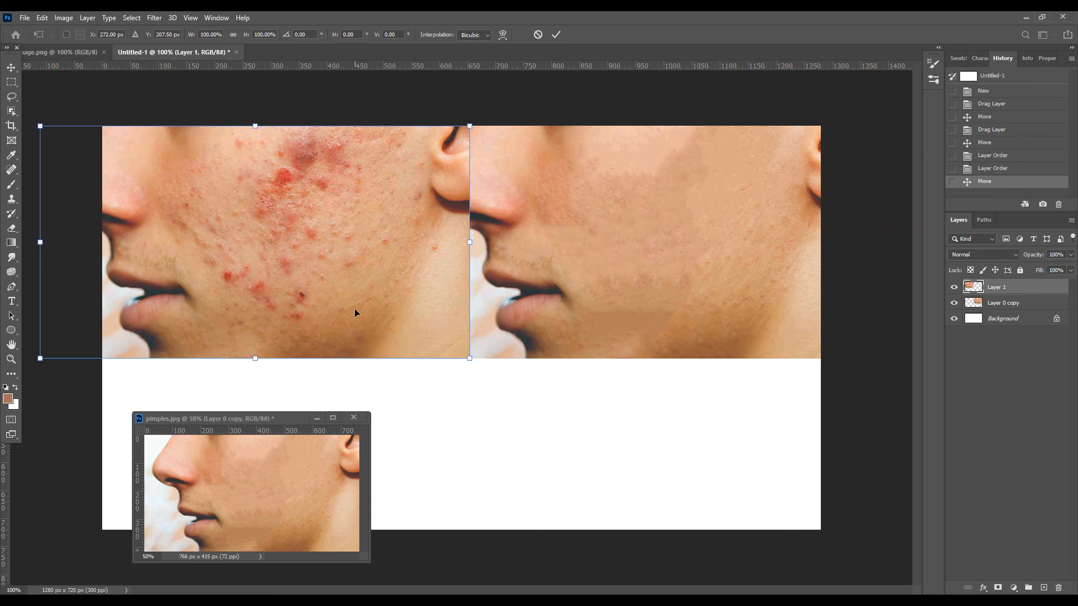
{"action": "left_click_drag", "start_coordinate": [355, 308], "coordinate": [418, 299]}
{"action": "key", "text": "Return"}
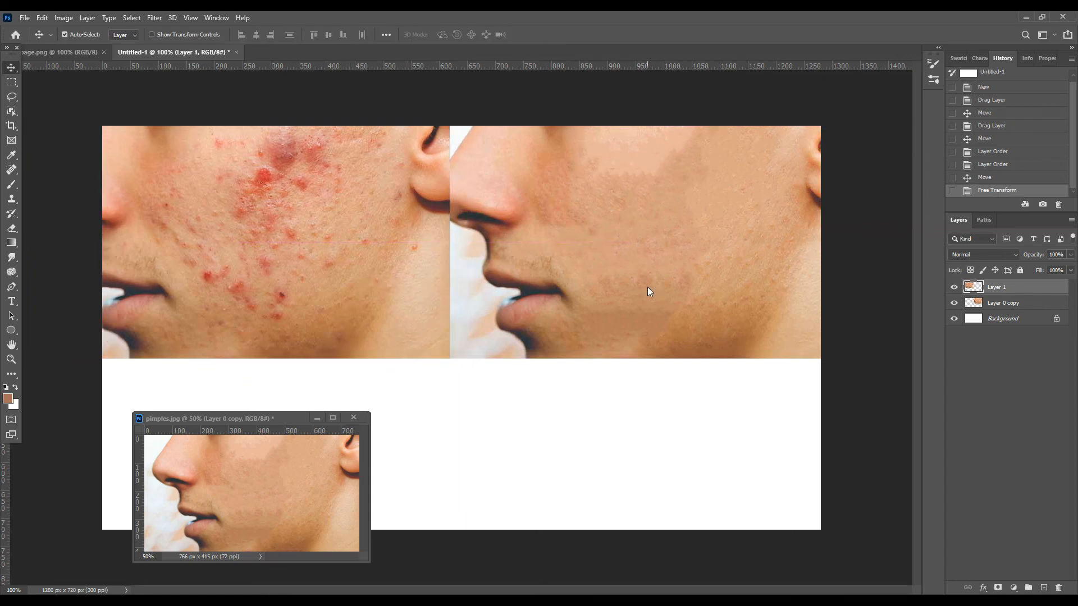
Hide the Background layer and trim the empty area below the two face images from the canvas.
{"action": "left_click", "coordinate": [318, 419]}
{"action": "left_click", "coordinate": [954, 318]}
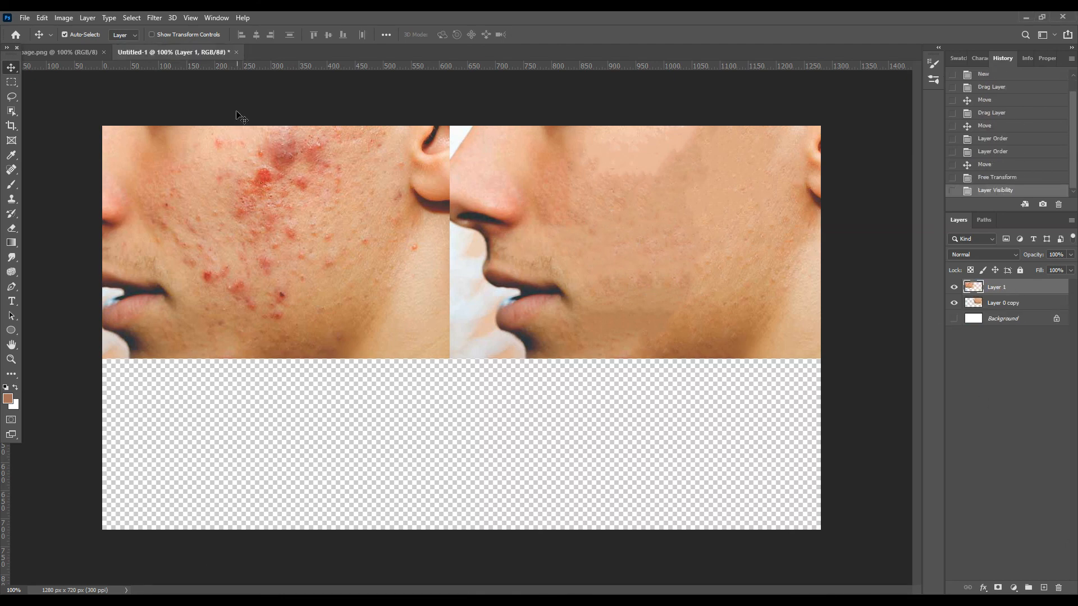
{"action": "left_click", "coordinate": [66, 18]}
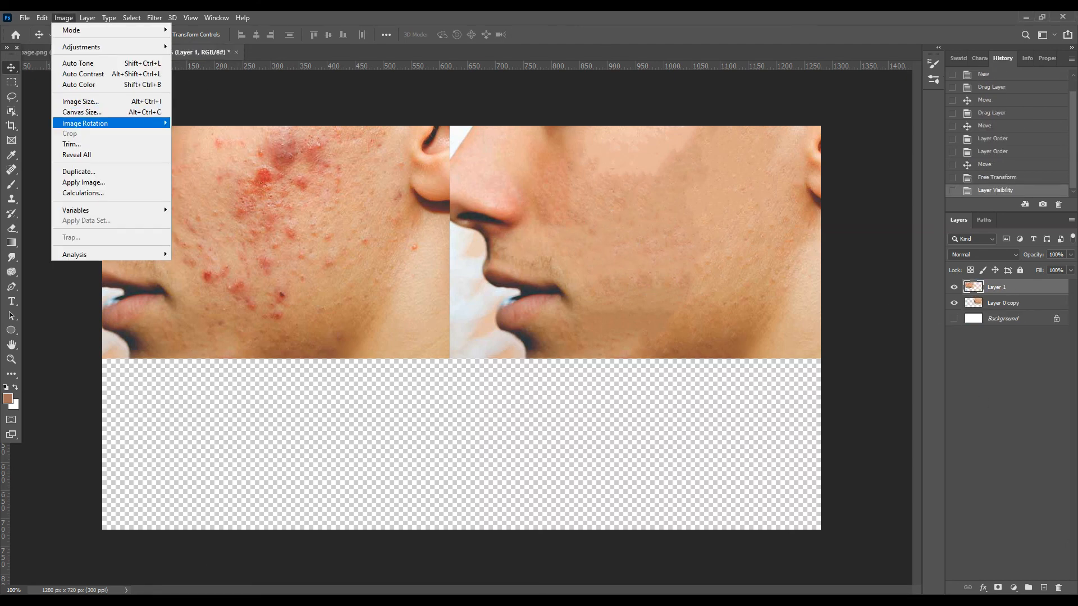
{"action": "left_click", "coordinate": [73, 144]}
{"action": "left_click", "coordinate": [590, 175]}
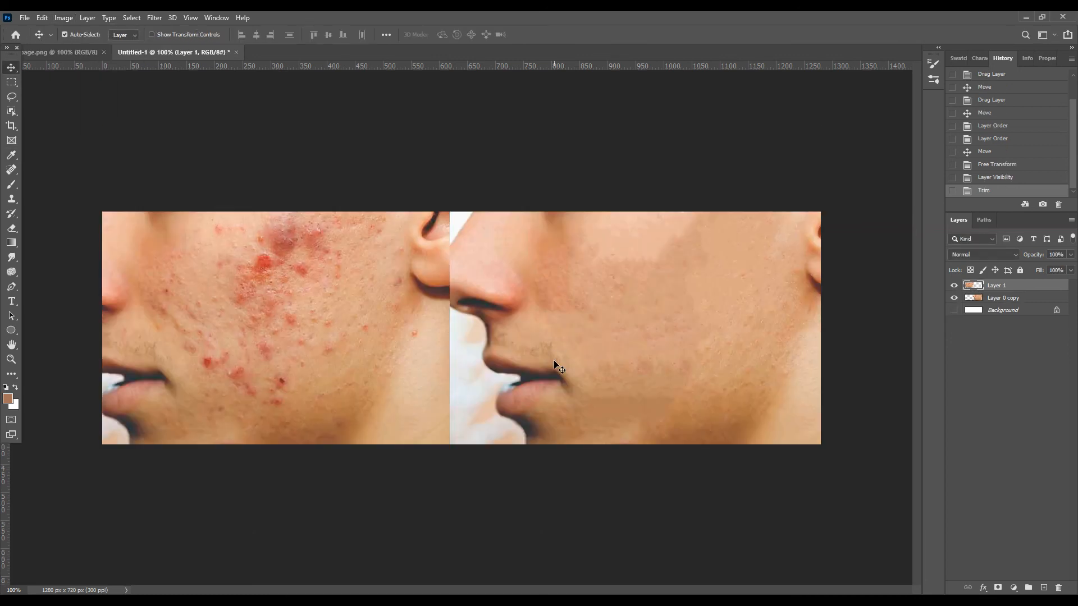